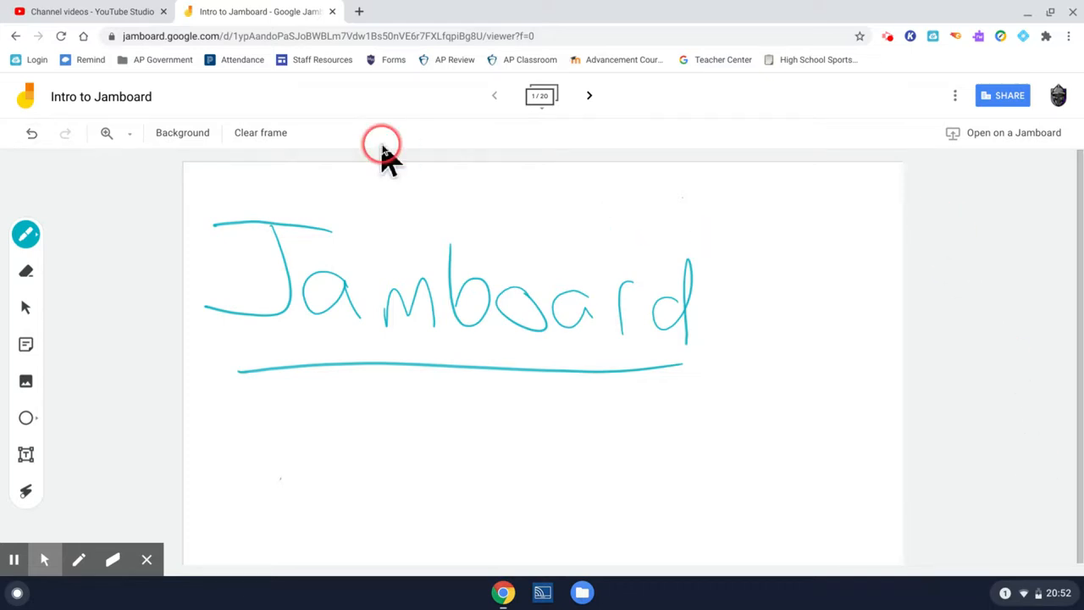
- Clear the handwritten "Jamboard" drawing from the first frame
click(264, 133)
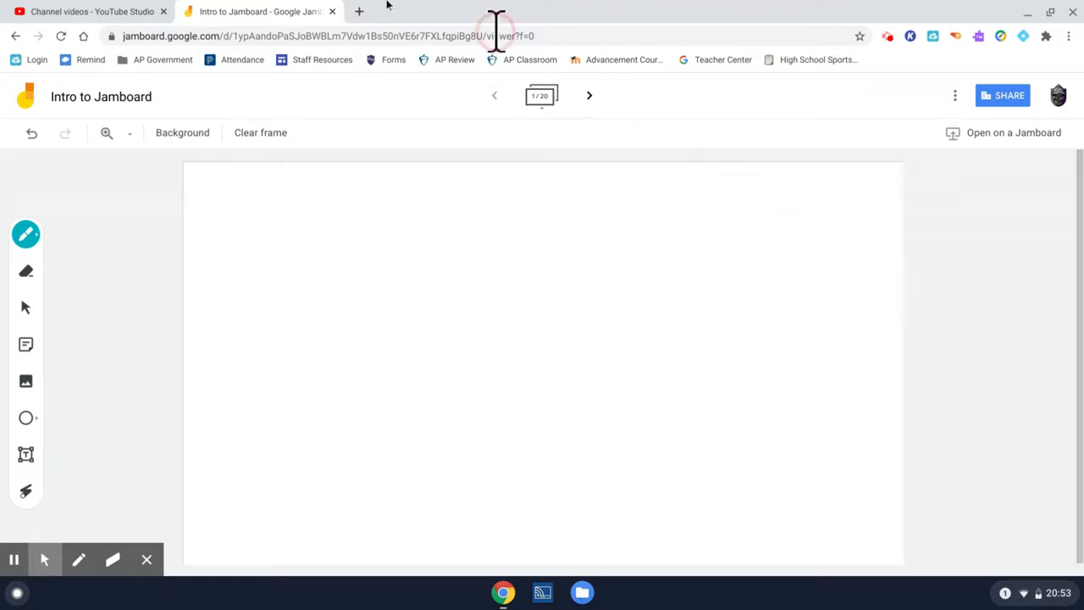
- Highlight the jamboard.google.com part of the page's web address
click(111, 38)
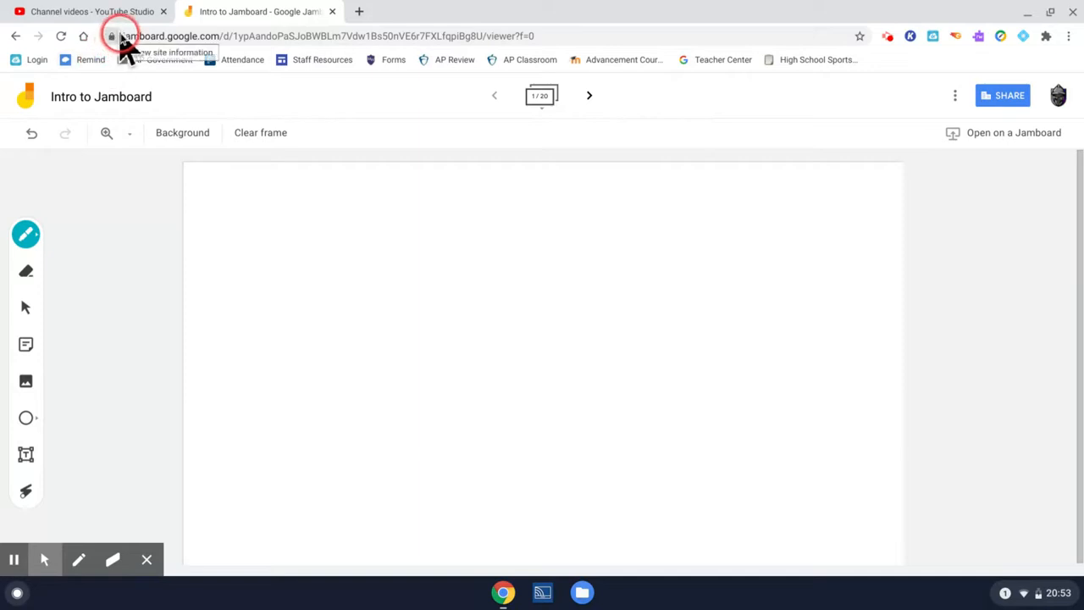
click(126, 38)
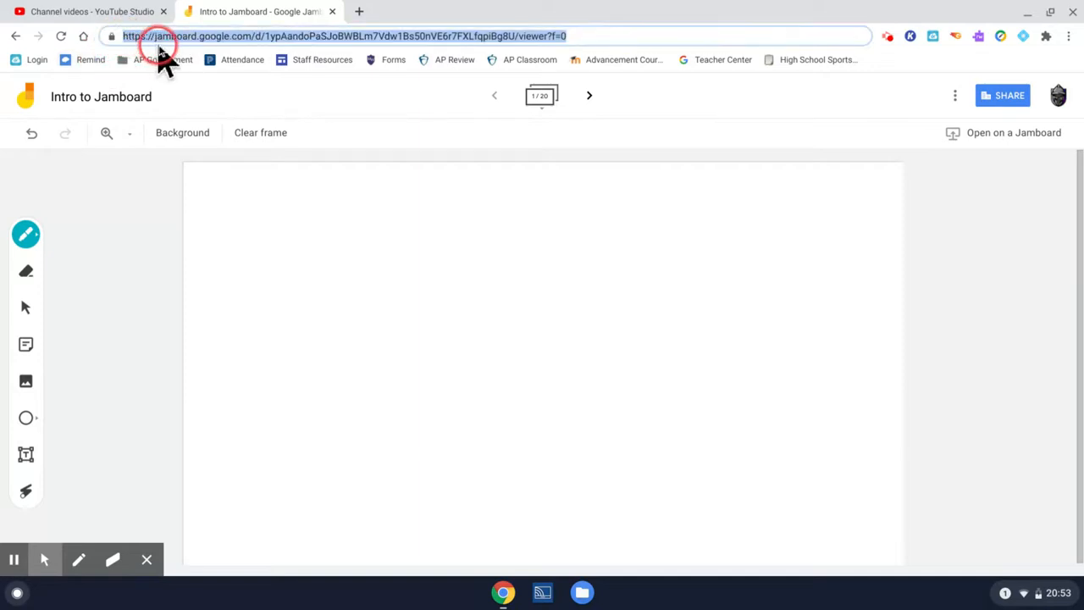
click(232, 42)
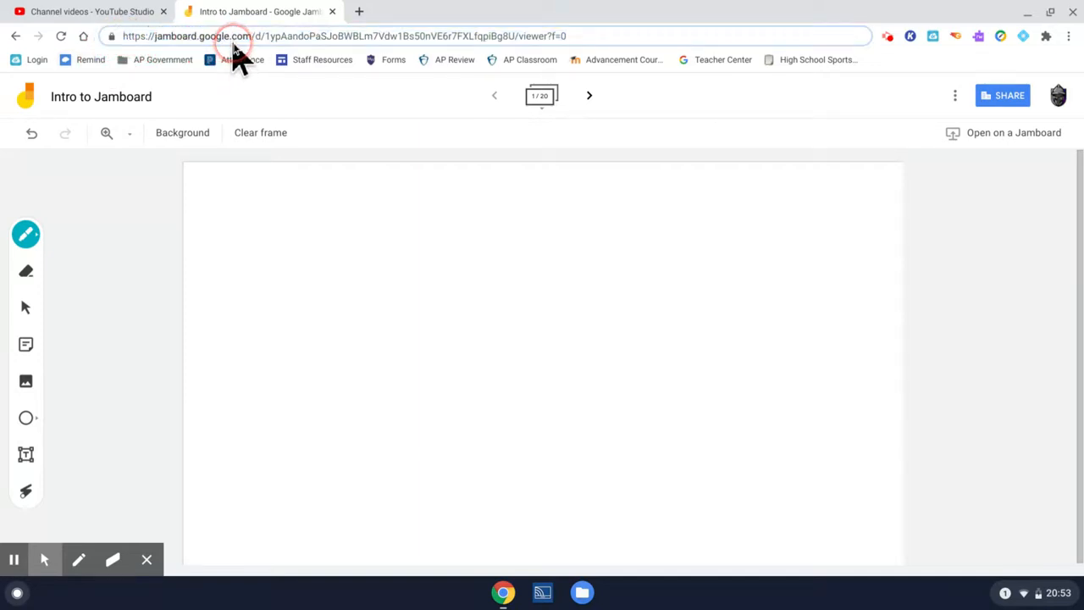
drag(251, 38, 153, 37)
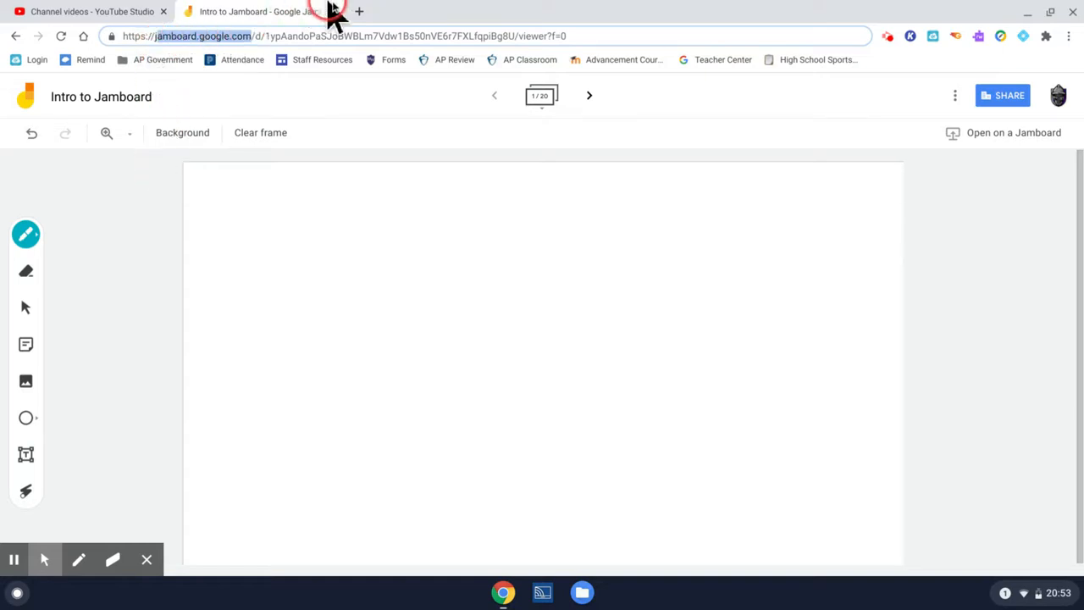
- Open Google Drive in a new tab and locate Google Jamboard among the file types for new items
click(362, 15)
text(d)
key(Return)
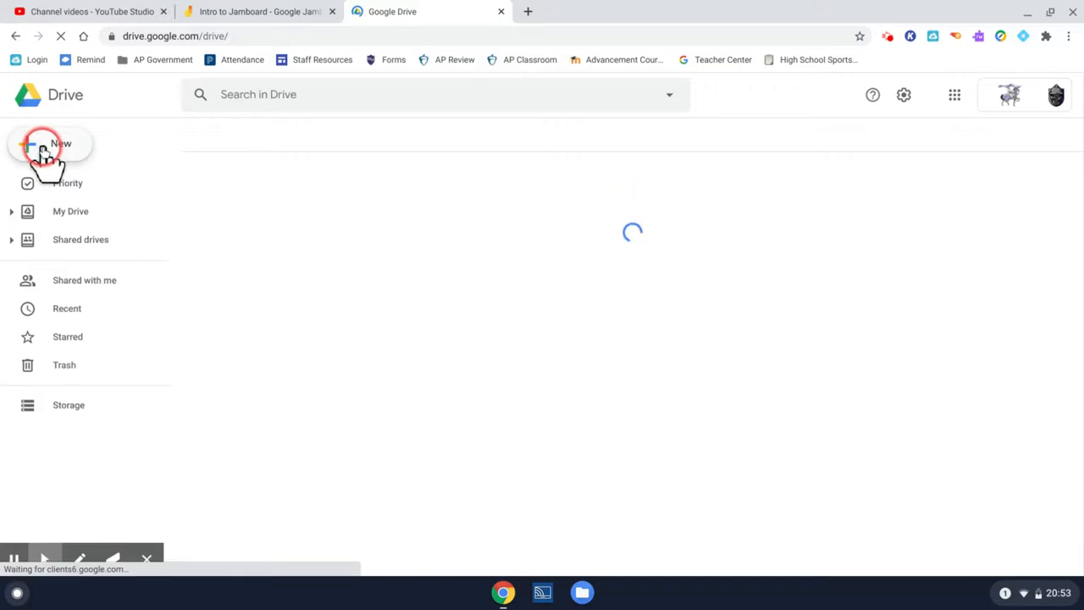
click(44, 151)
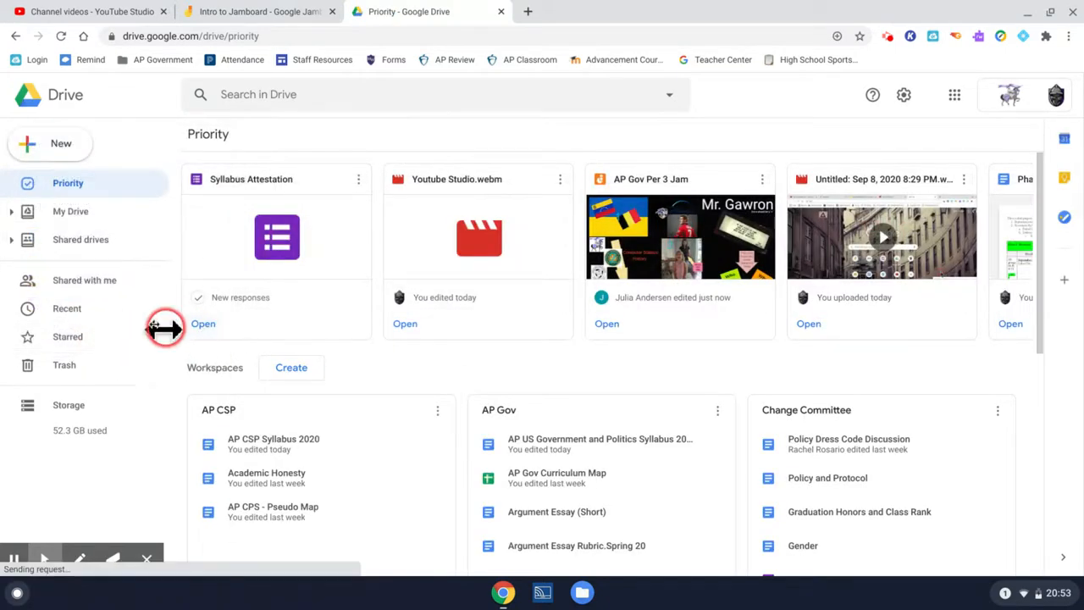
click(66, 142)
mouse_move(200, 332)
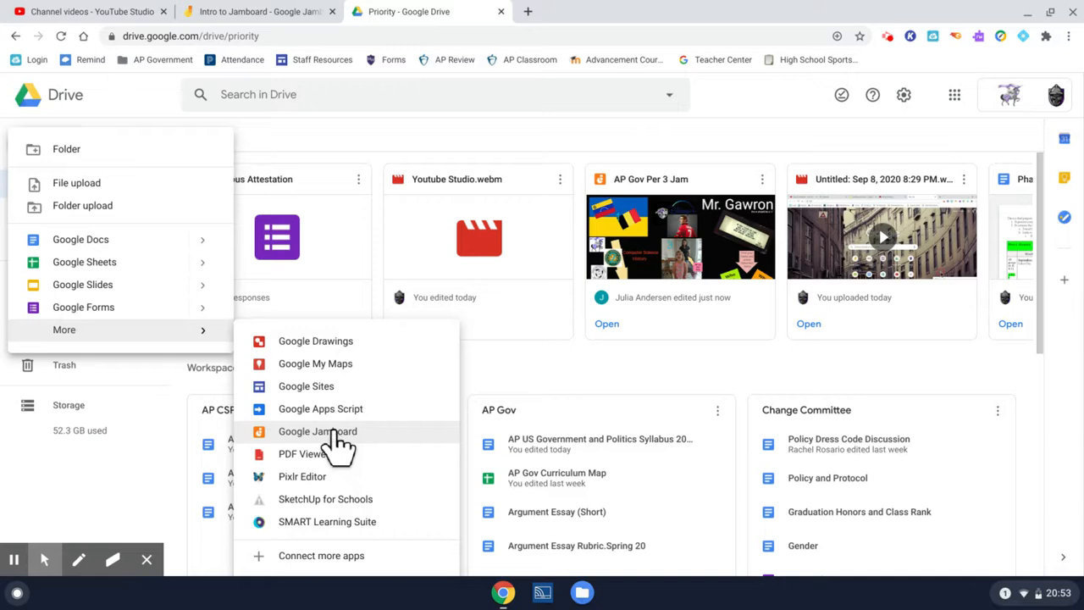
- Return to the Intro to Jamboard tab and display the available pen types and colors
click(234, 12)
double_click(196, 35)
click(114, 169)
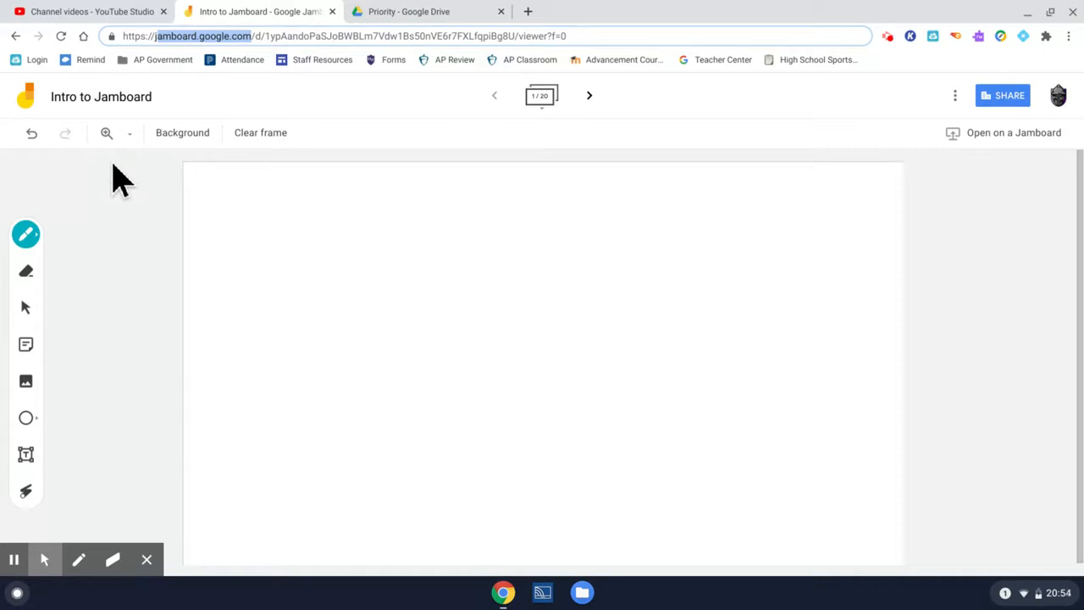
click(37, 235)
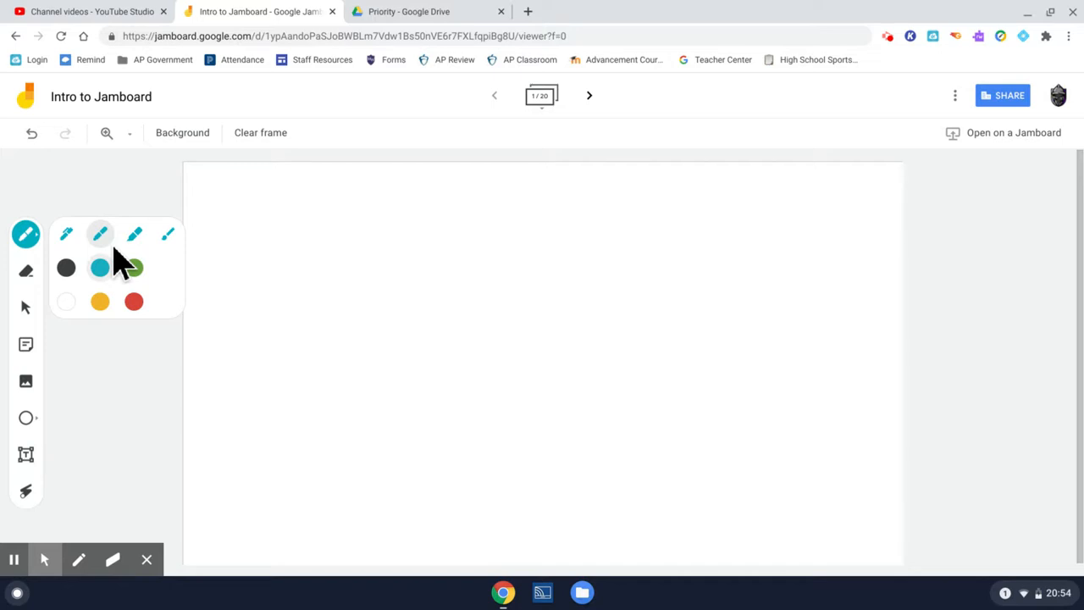
- Try the eraser, scribble loops across the frame with the teal pen, and clear the frame
click(27, 273)
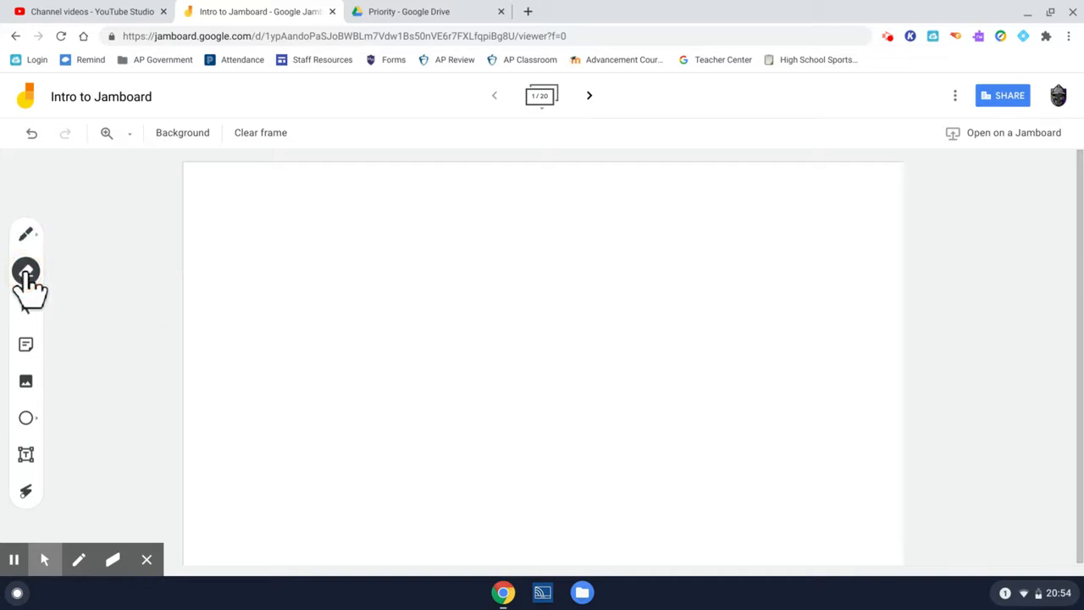
click(239, 181)
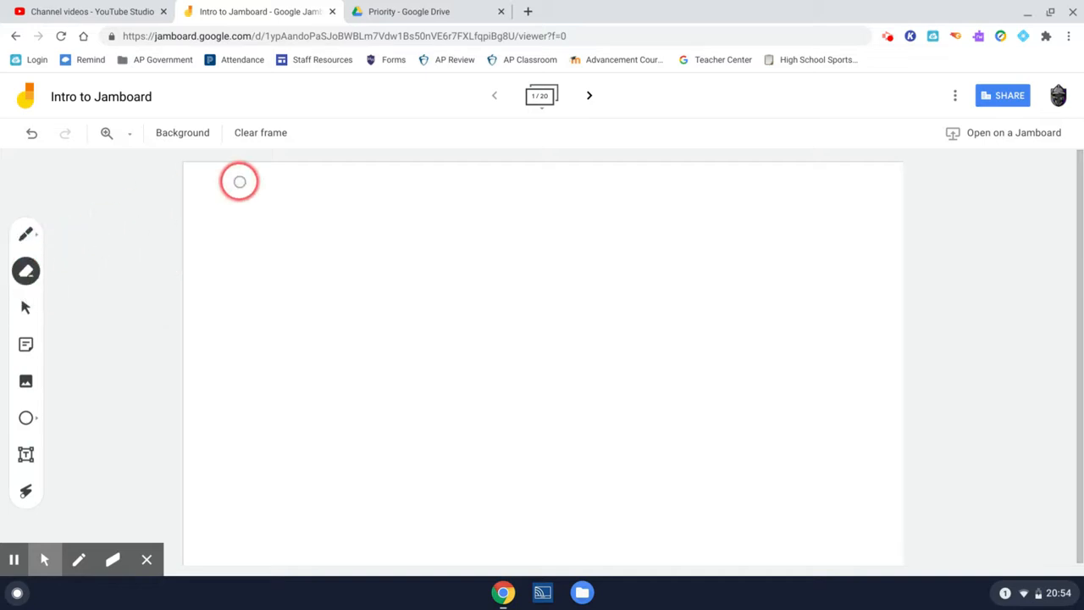
click(266, 131)
click(25, 235)
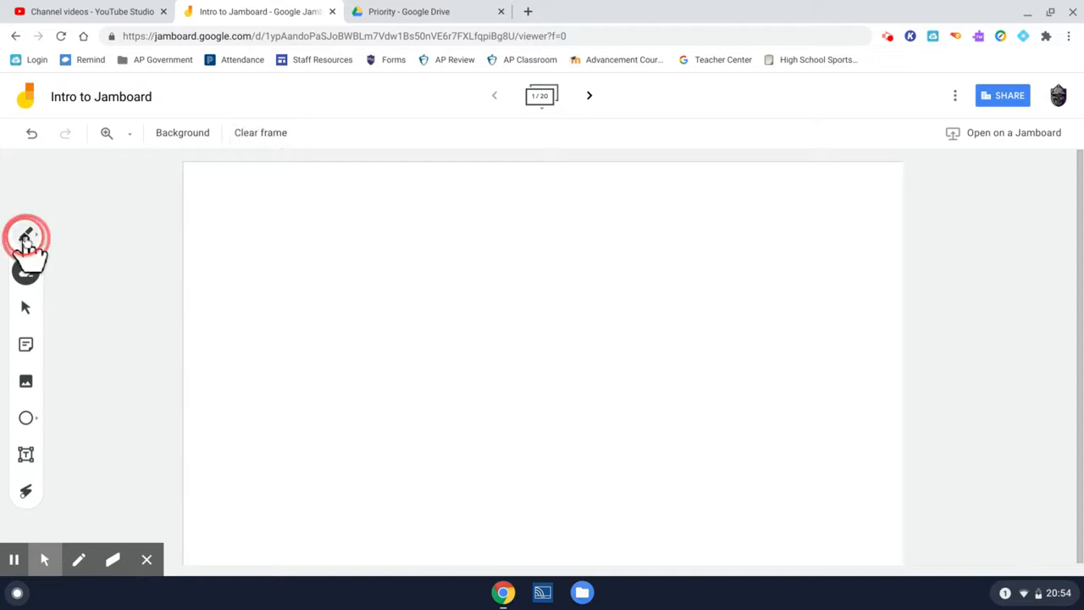
mouse_move(673, 235)
mouse_down()
mouse_move(675, 333)
mouse_move(544, 362)
mouse_move(448, 496)
mouse_move(244, 362)
mouse_up()
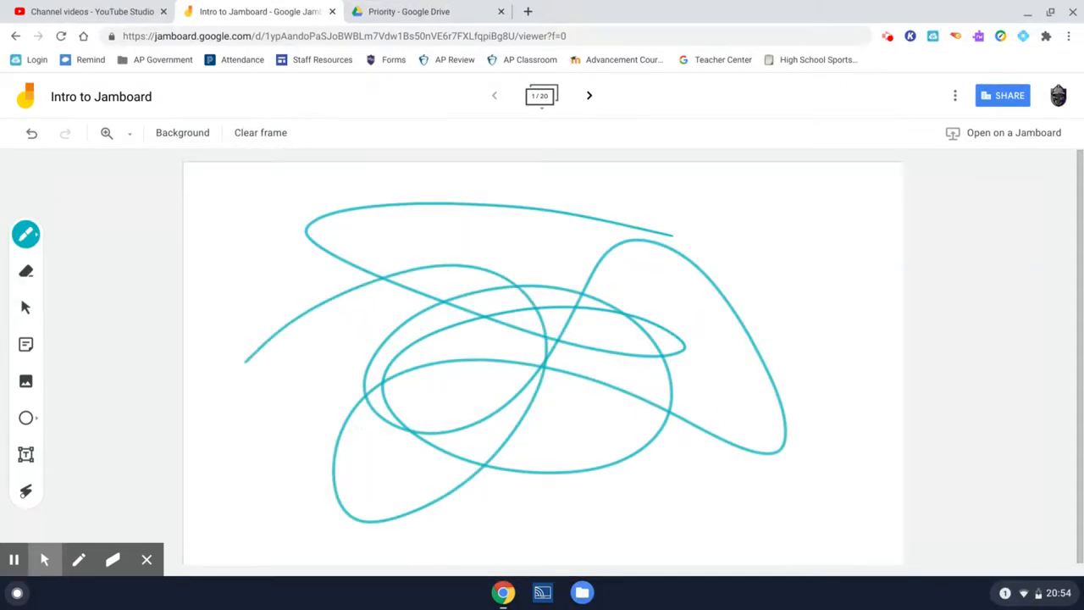
click(242, 136)
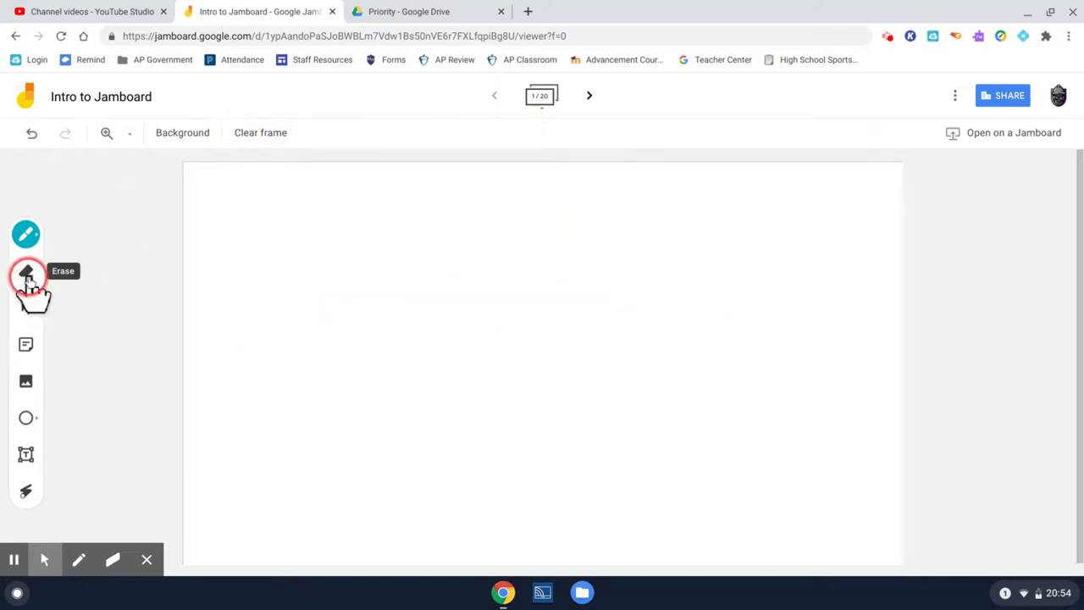
- Add a yellow sticky note reading "It's about the size of a tweet", then rotate and enlarge it near the frame's center
click(27, 351)
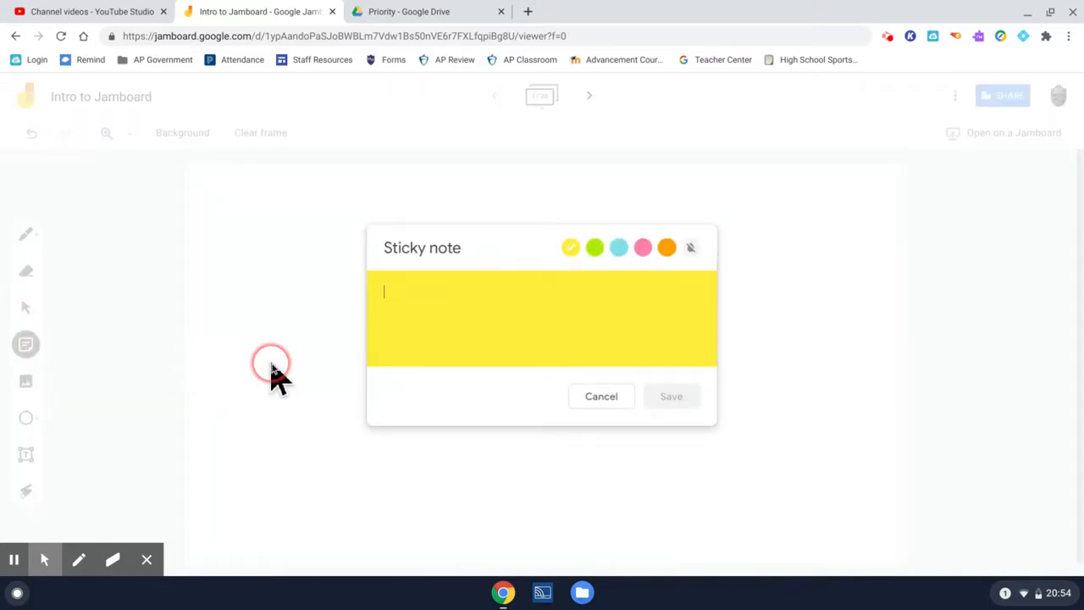
text(It's about the size of a tweet)
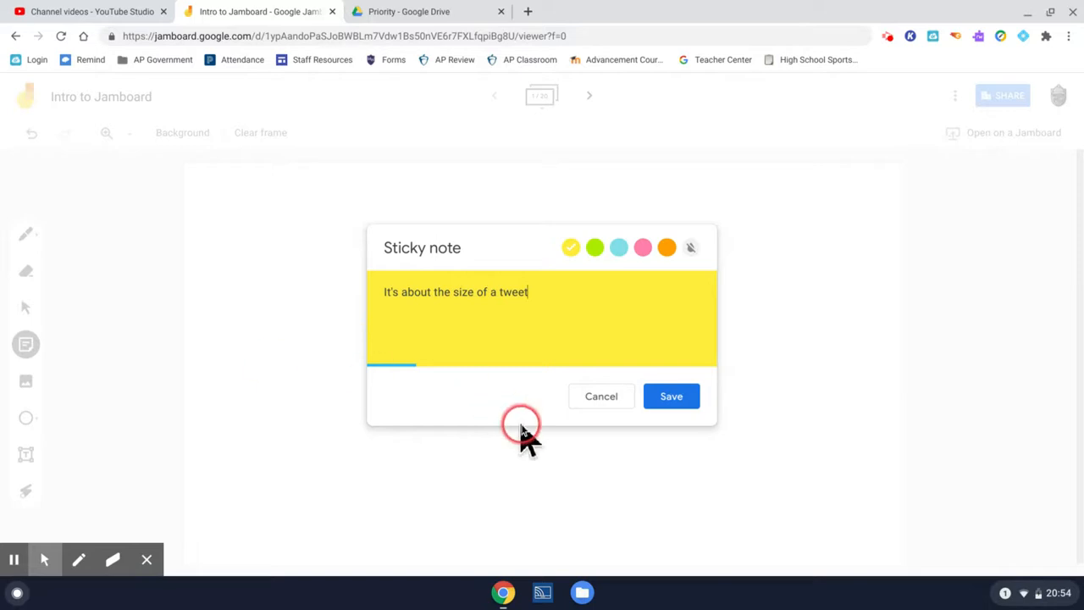
click(657, 400)
click(600, 397)
drag(296, 212, 332, 209)
drag(423, 256, 655, 402)
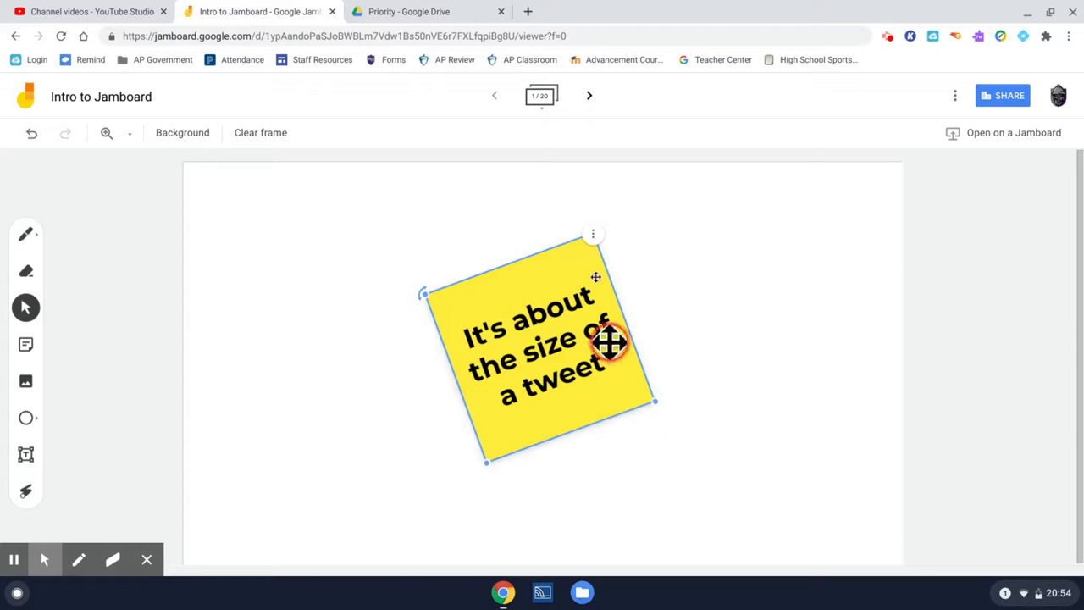
- View the sticky note's options and delete the note from the frame
click(596, 239)
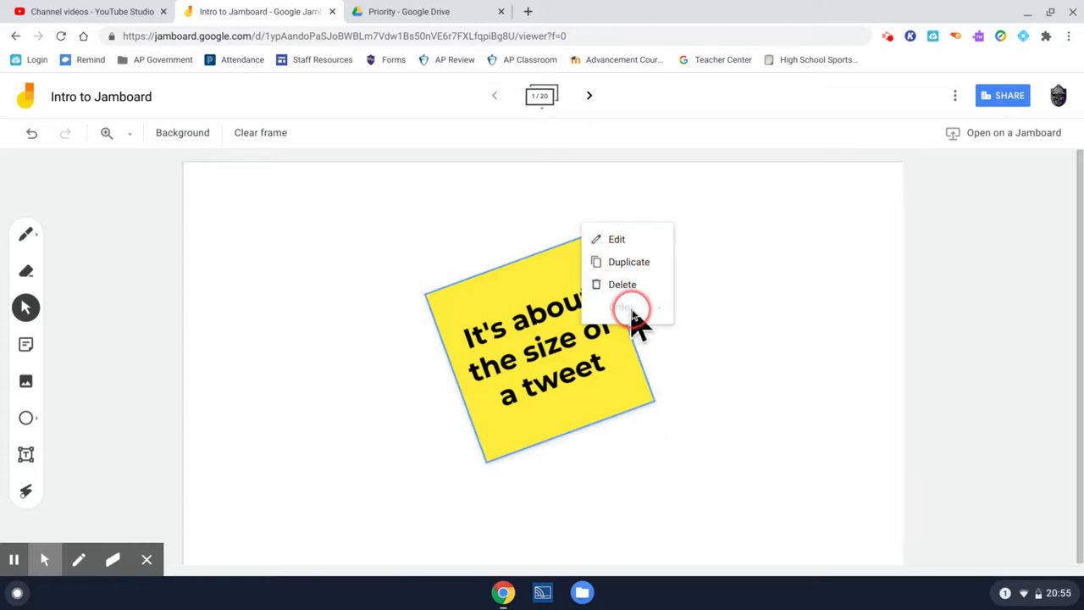
click(508, 307)
key(Delete)
click(129, 319)
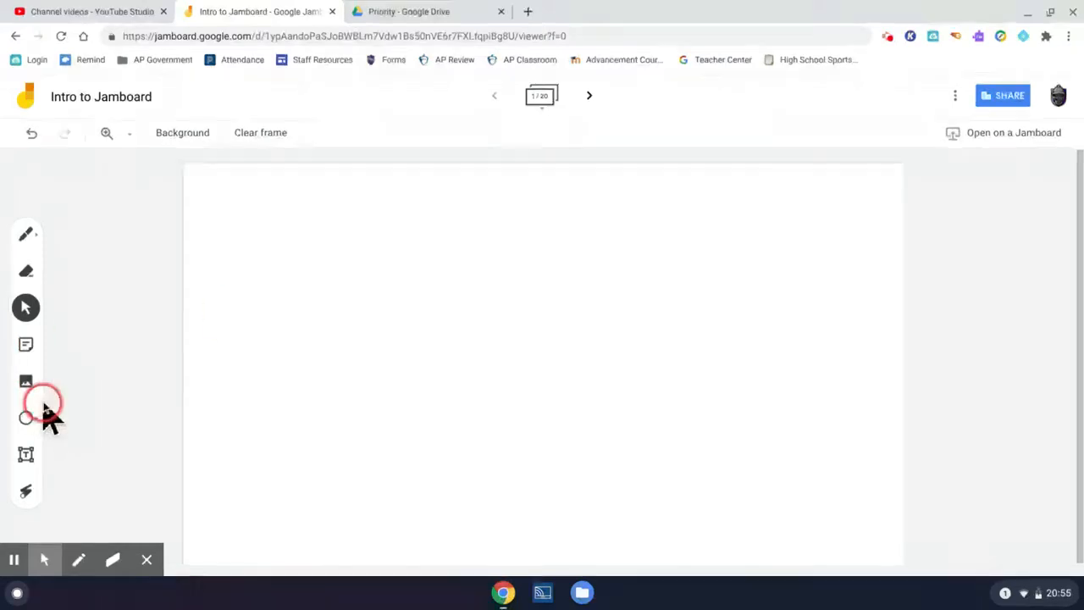
- Search Google images for "smile" and insert the first yellow smiley face into the frame
click(26, 381)
click(347, 167)
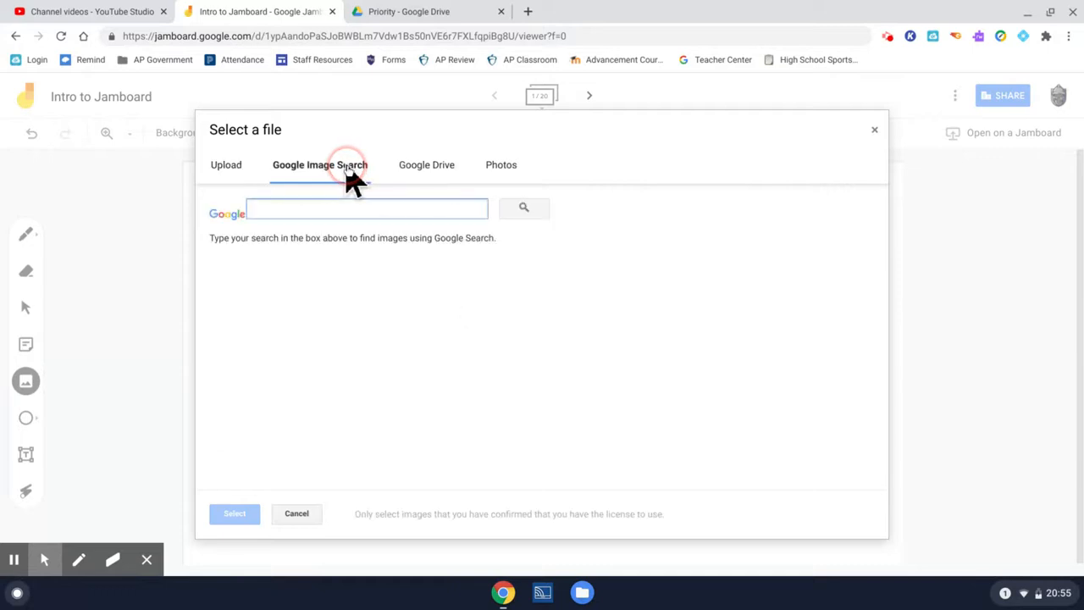
text(smile)
key(Return)
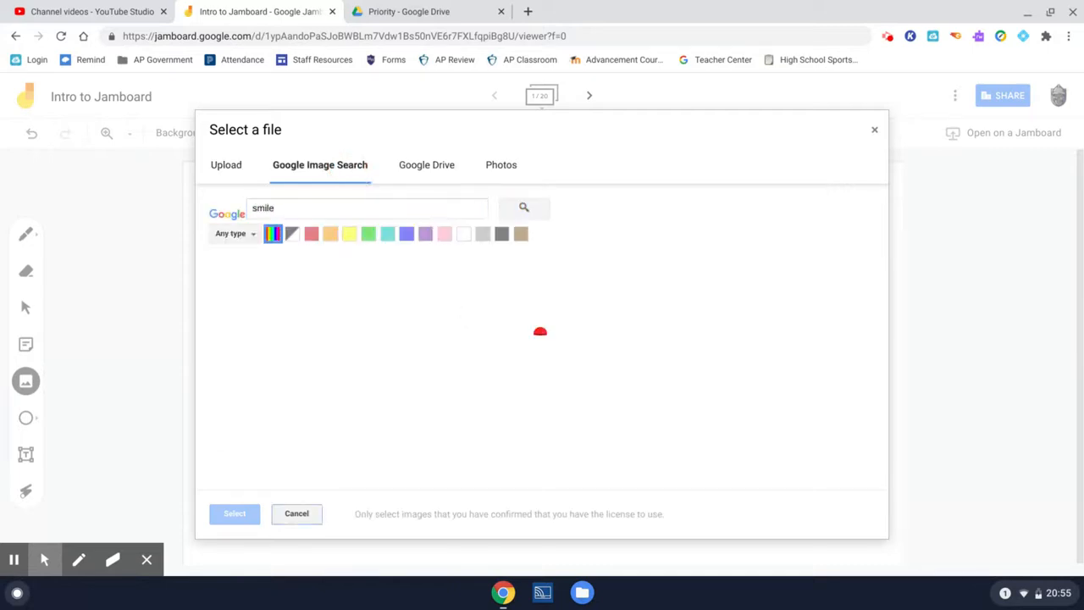
click(255, 309)
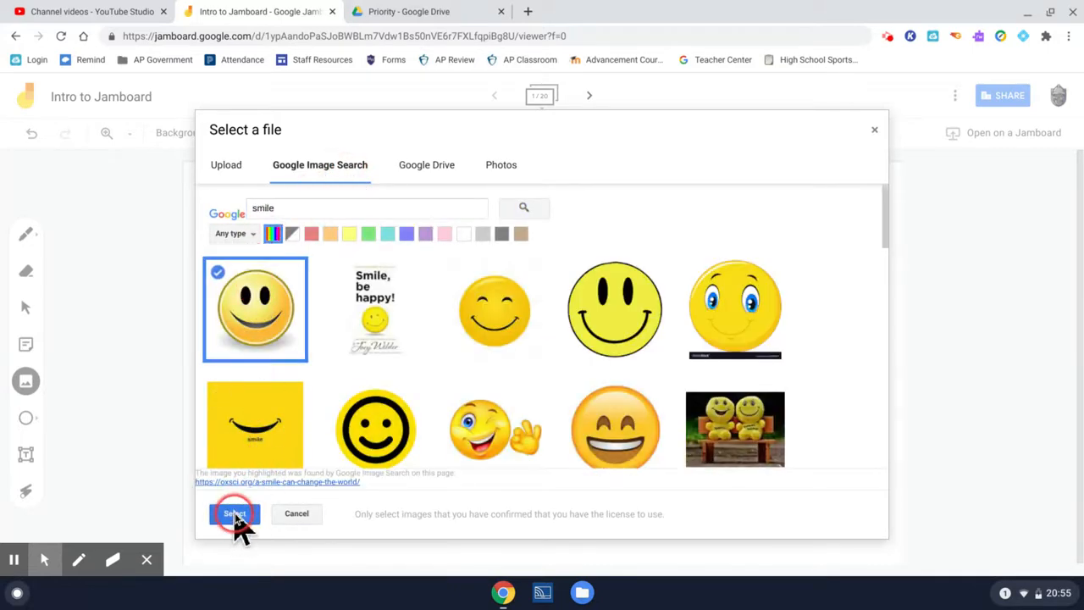
click(234, 514)
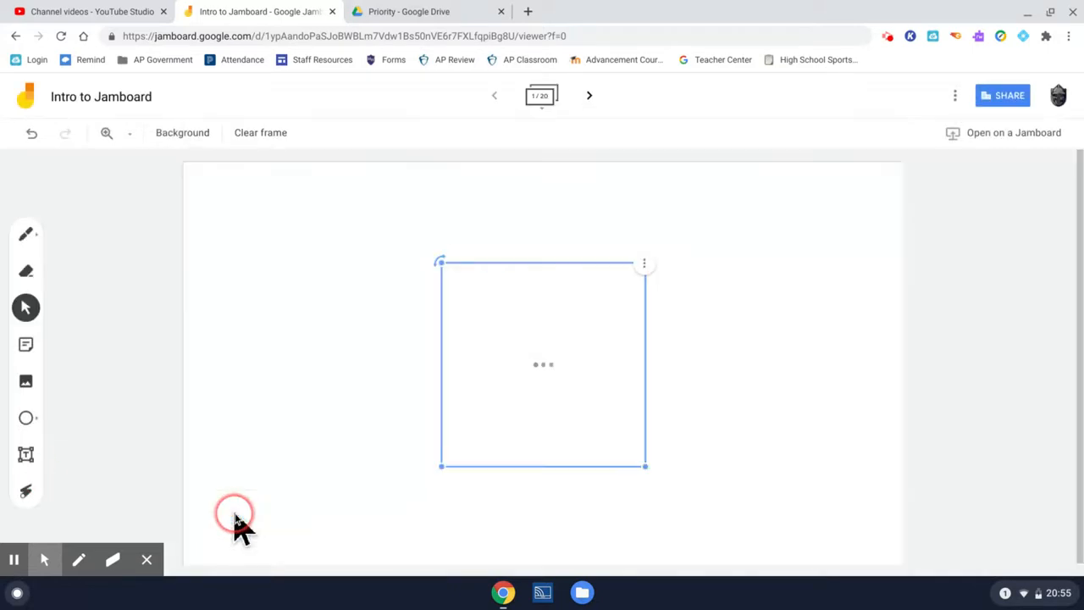
click(645, 266)
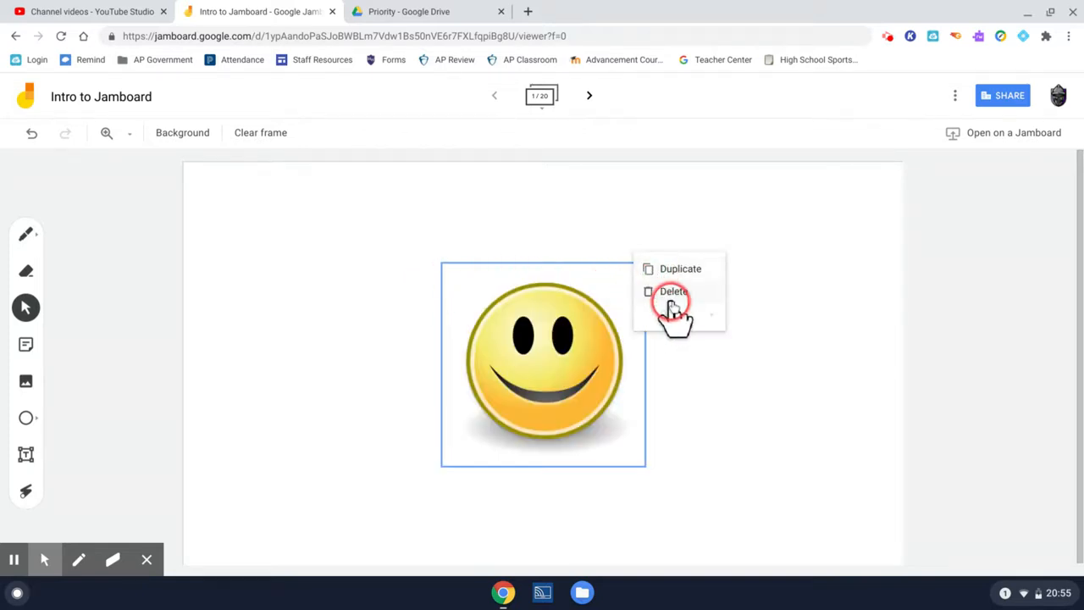
click(773, 404)
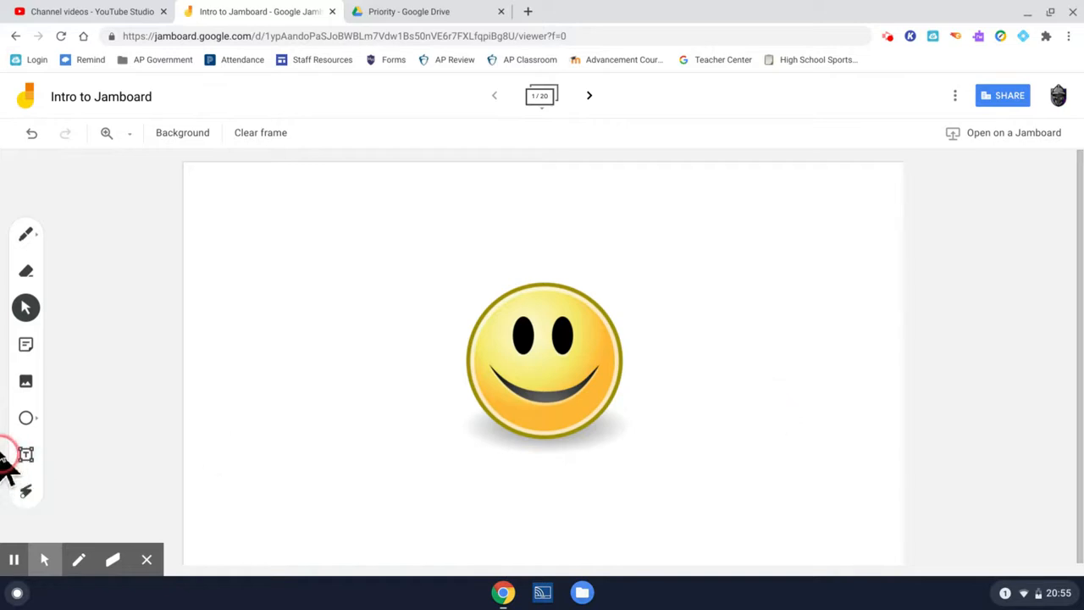
- Draw a rectangle beside the smiley face with a light red fill and a teal border
click(27, 417)
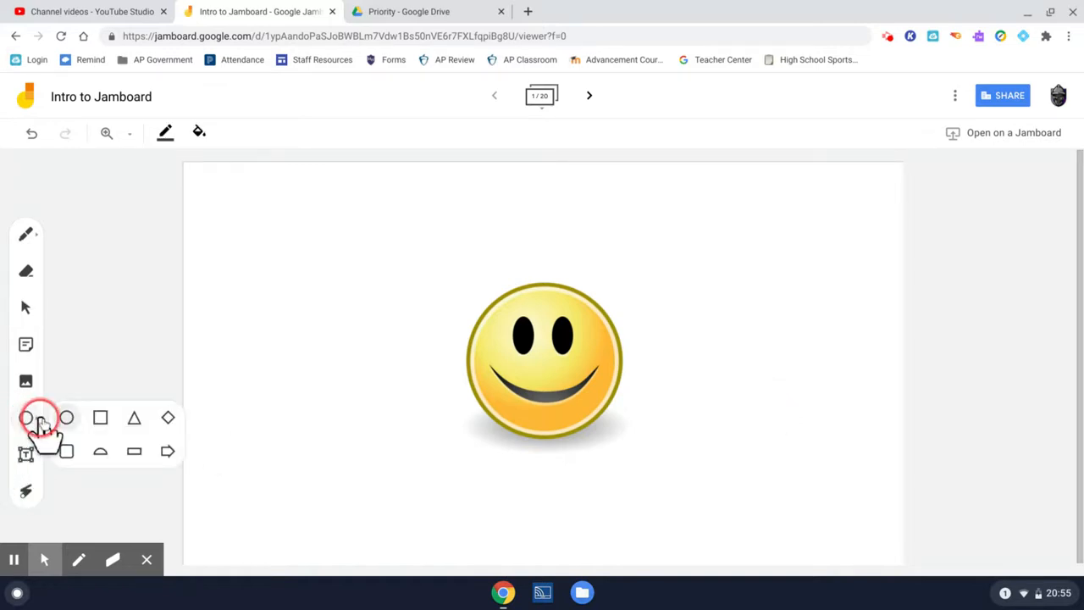
click(134, 450)
drag(242, 275, 424, 370)
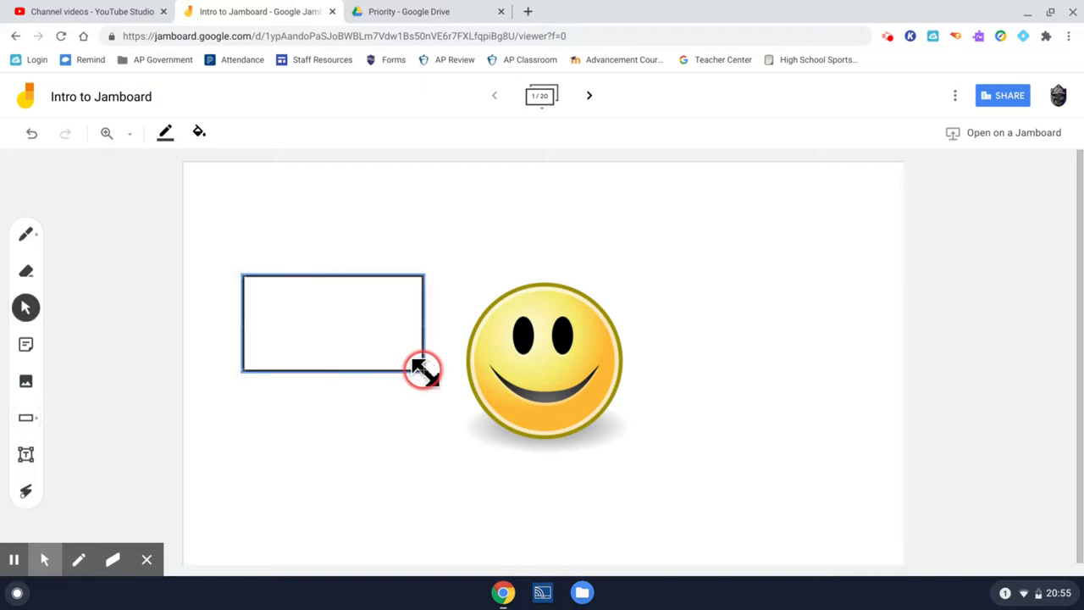
click(199, 134)
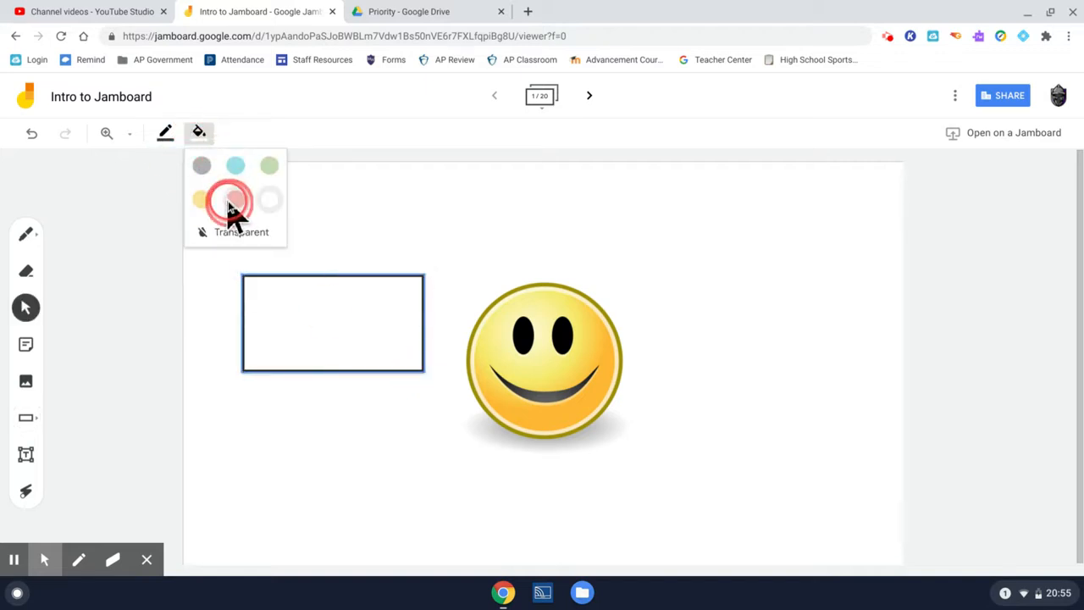
click(235, 200)
click(167, 140)
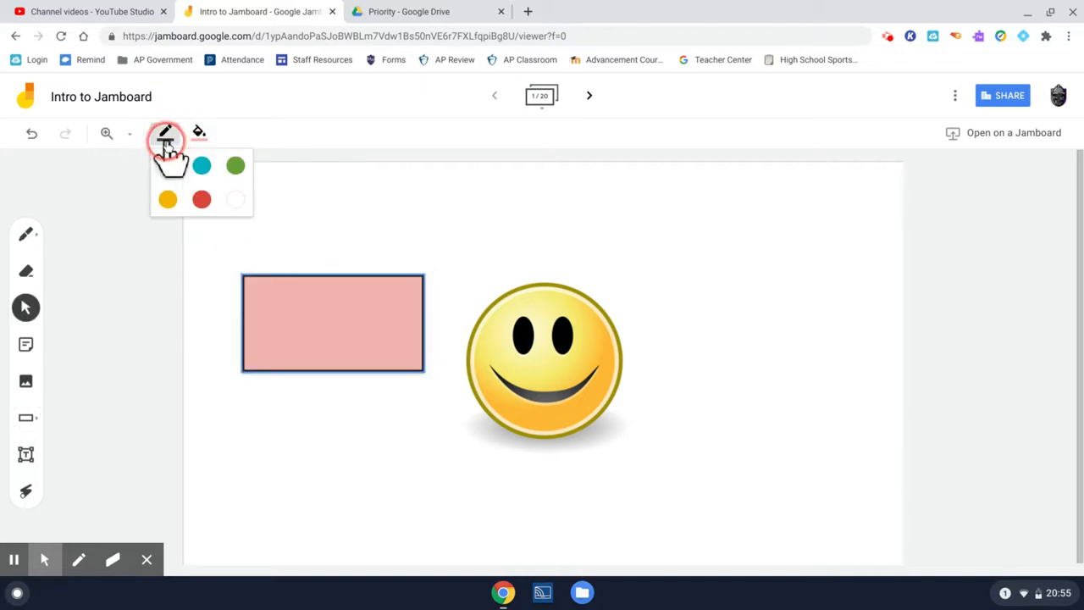
click(200, 166)
- Add a text box reading "Hello" inside the rectangle and view the available text styles
click(26, 455)
click(294, 296)
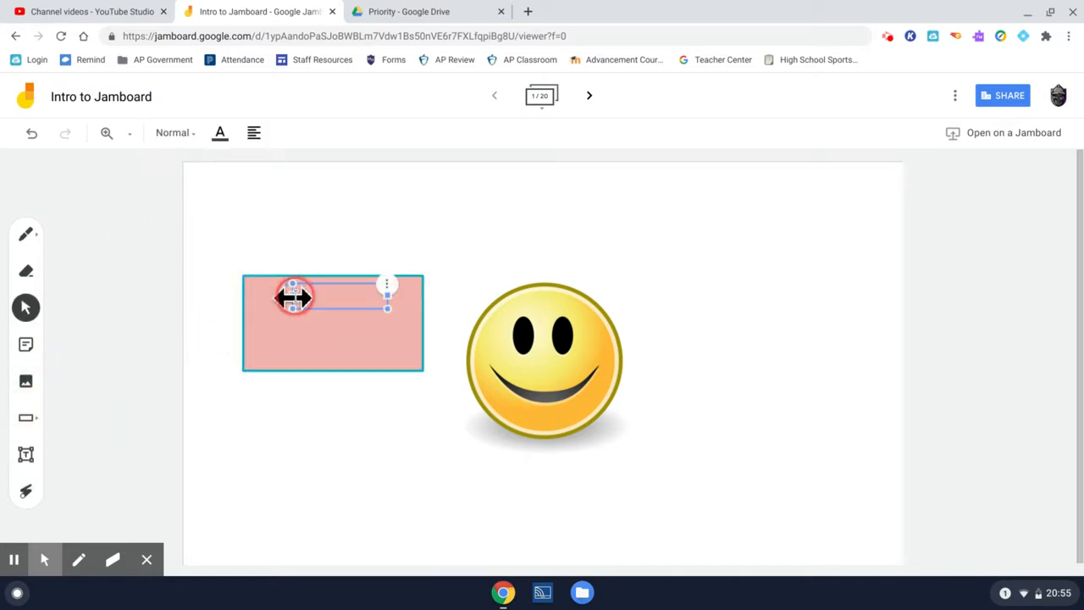
text(Hello)
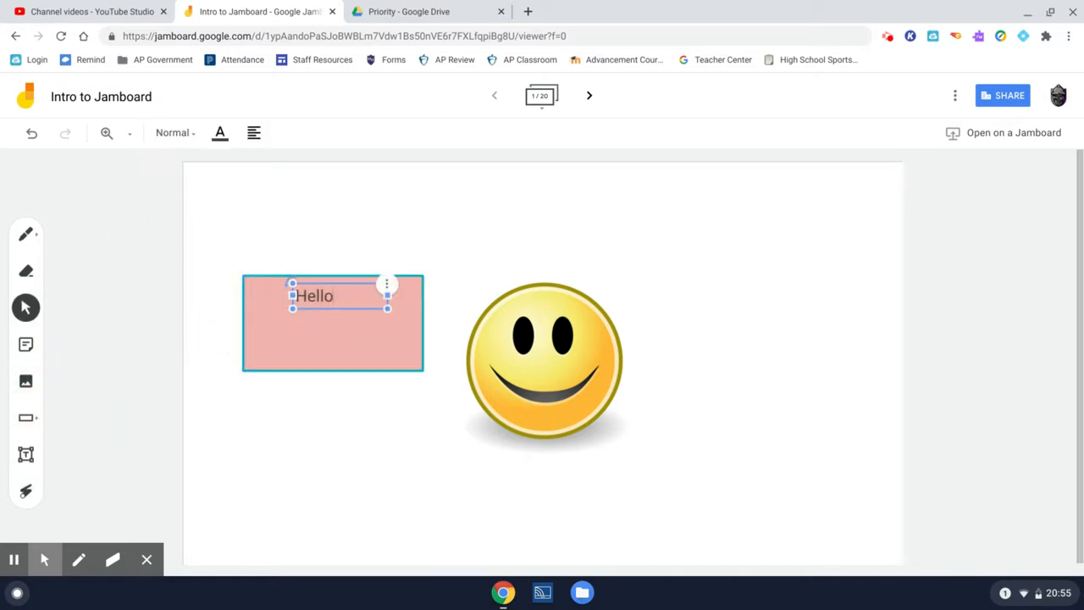
click(192, 134)
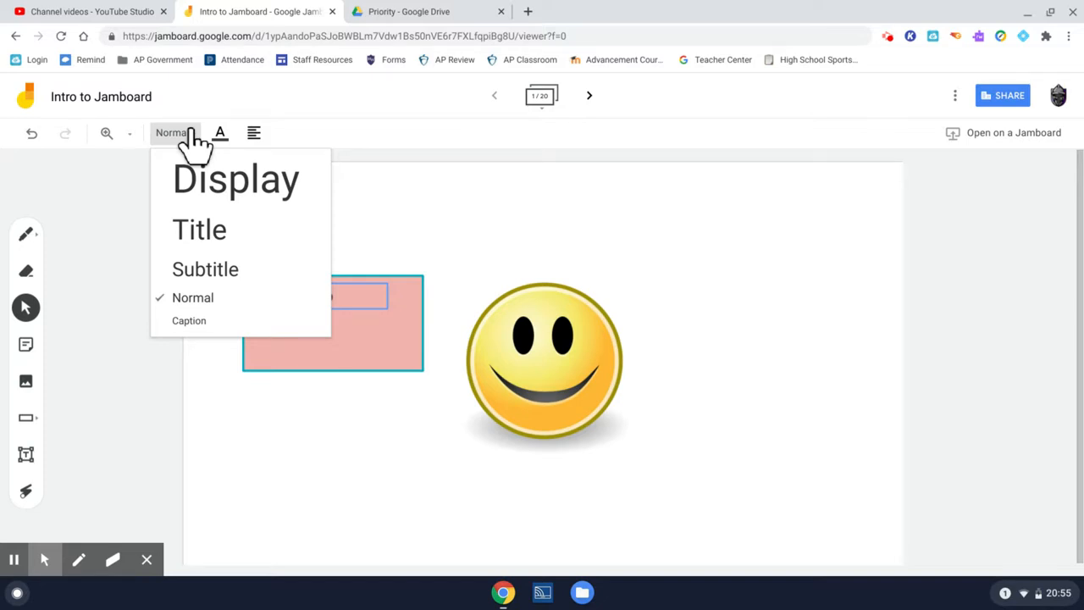
click(81, 190)
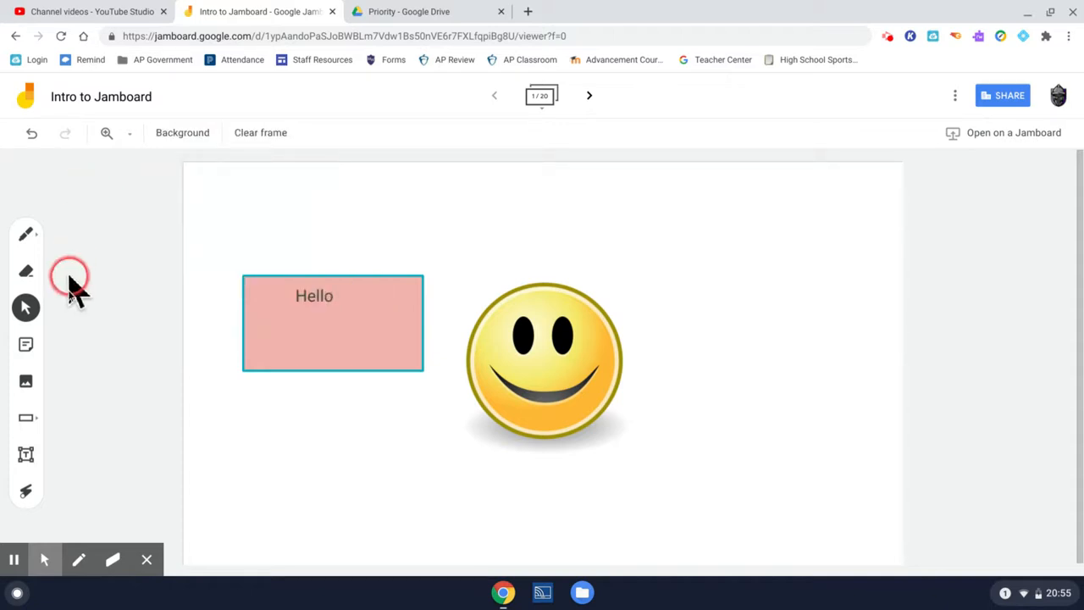
- Point out the Hello rectangle and the smiley face with temporary laser strokes
click(25, 493)
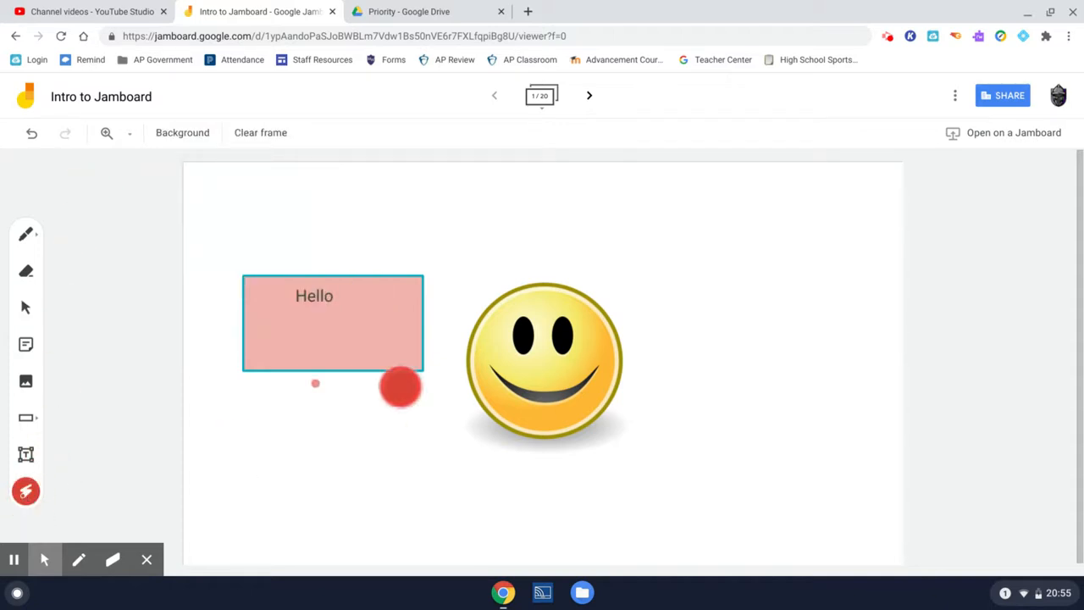
mouse_move(201, 314)
mouse_down()
mouse_move(833, 295)
mouse_move(443, 476)
mouse_up()
mouse_move(374, 517)
mouse_down()
mouse_move(305, 537)
mouse_move(395, 232)
mouse_move(774, 11)
mouse_move(385, 375)
mouse_up()
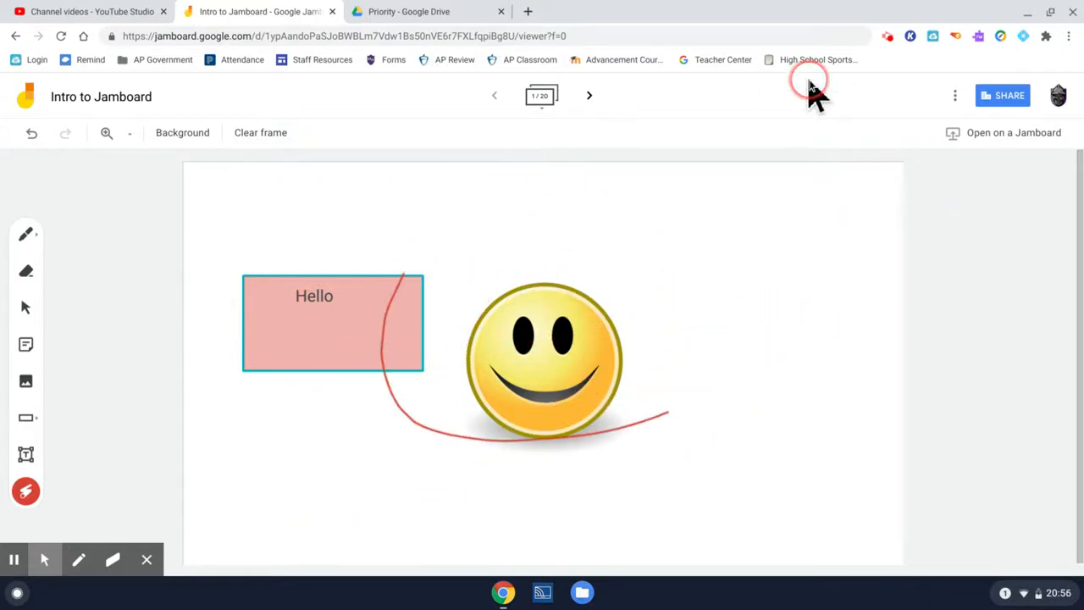
- Undo the last two changes on the frame and redo both of them
click(32, 136)
click(31, 137)
click(64, 133)
click(65, 133)
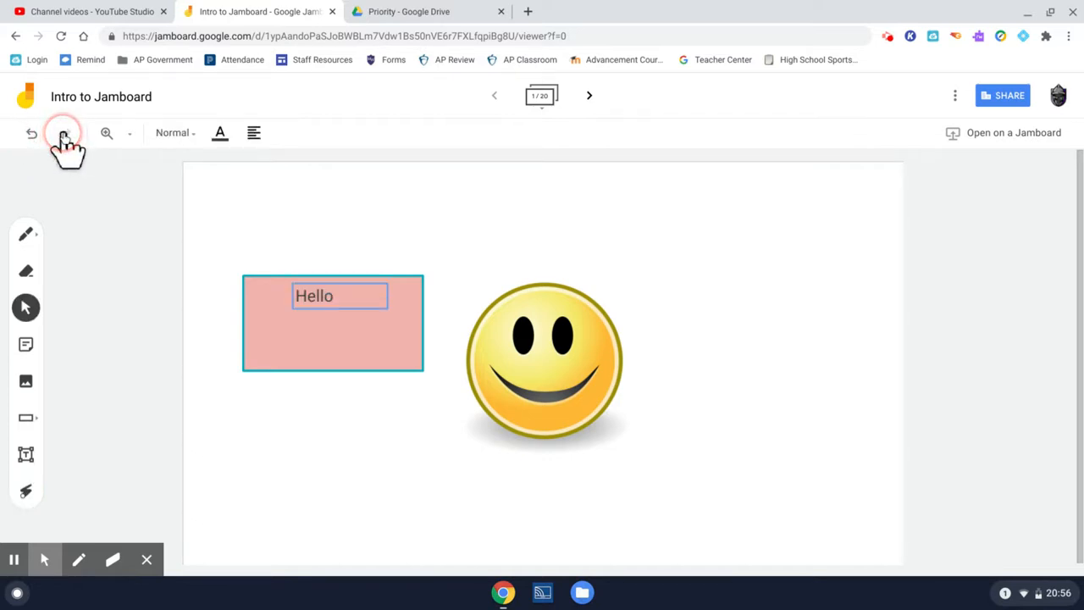
- Zoom the frame to 100%, look around its content, and restore the Fit zoom level
click(129, 135)
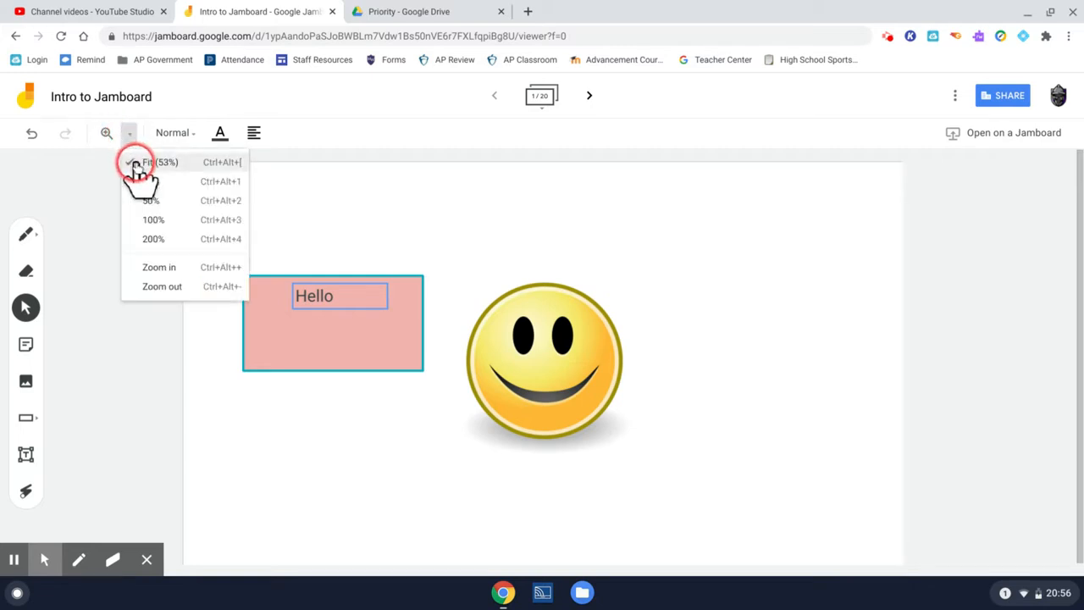
click(149, 222)
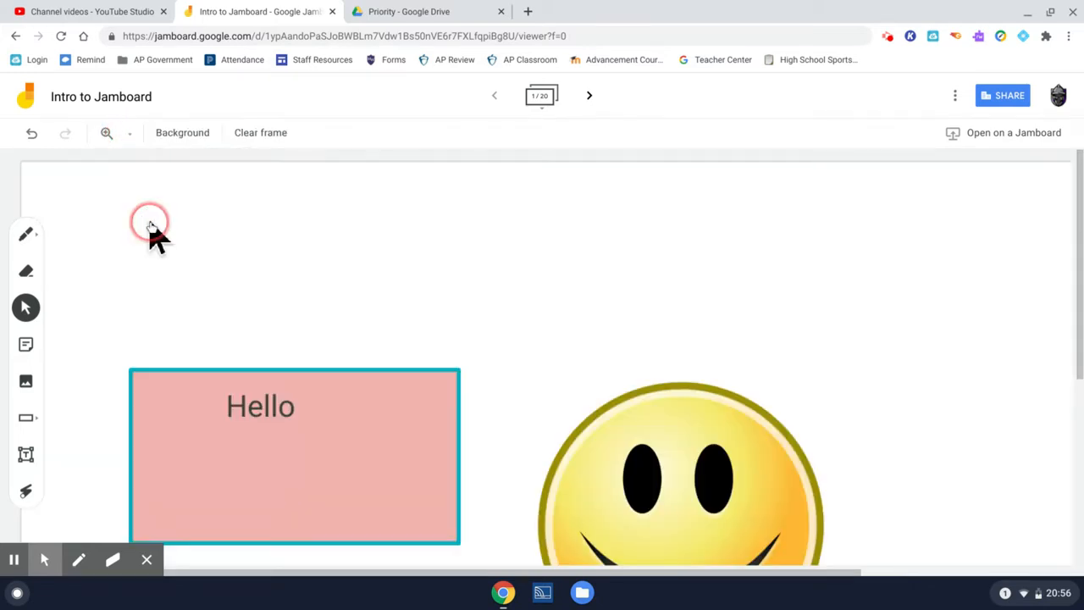
scroll(358, 399, down, 5)
scroll(358, 399, up, 4)
scroll(358, 399, right, 2)
scroll(359, 398, down, 3)
scroll(358, 398, left, 2)
scroll(358, 399, right, 2)
scroll(359, 399, up, 4)
scroll(358, 399, right, 2)
scroll(98, 169, down, 4)
scroll(98, 170, left, 3)
click(131, 133)
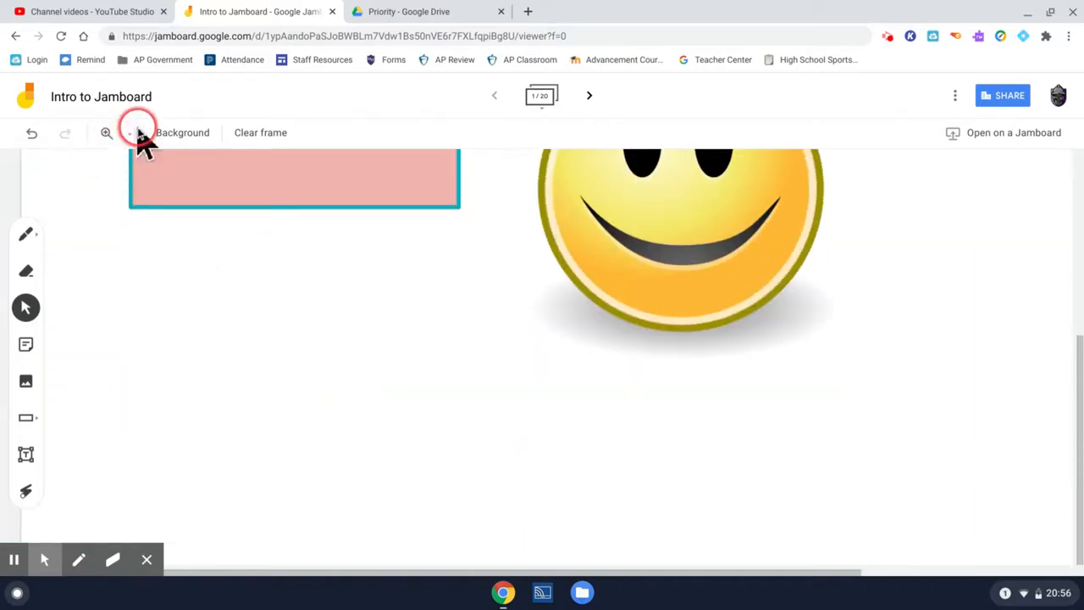
click(144, 161)
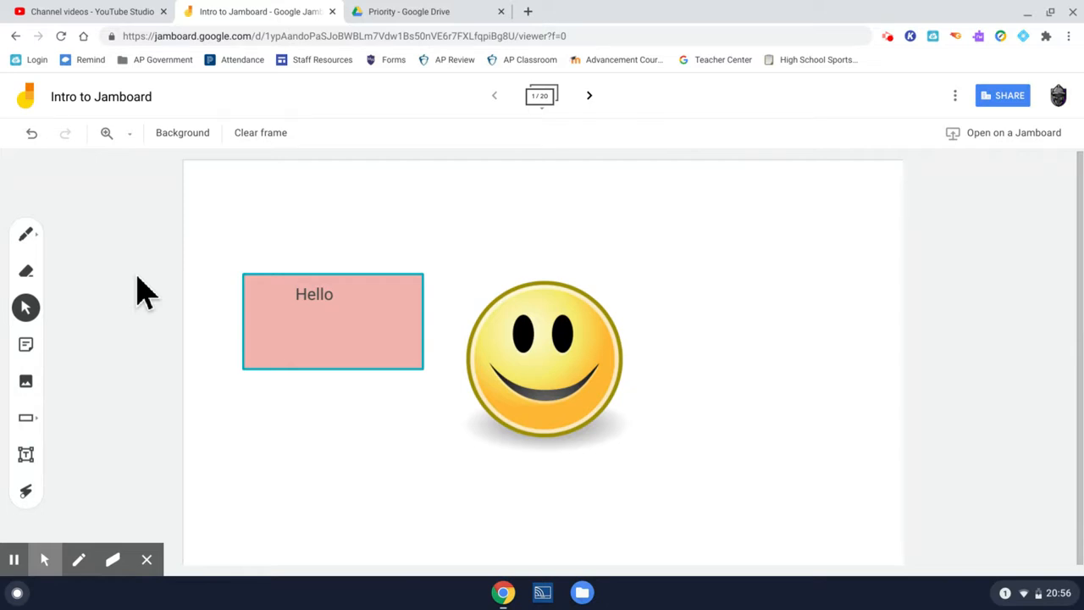
- Expand the frame overview and browse forward from the first frame to frame 8
click(181, 133)
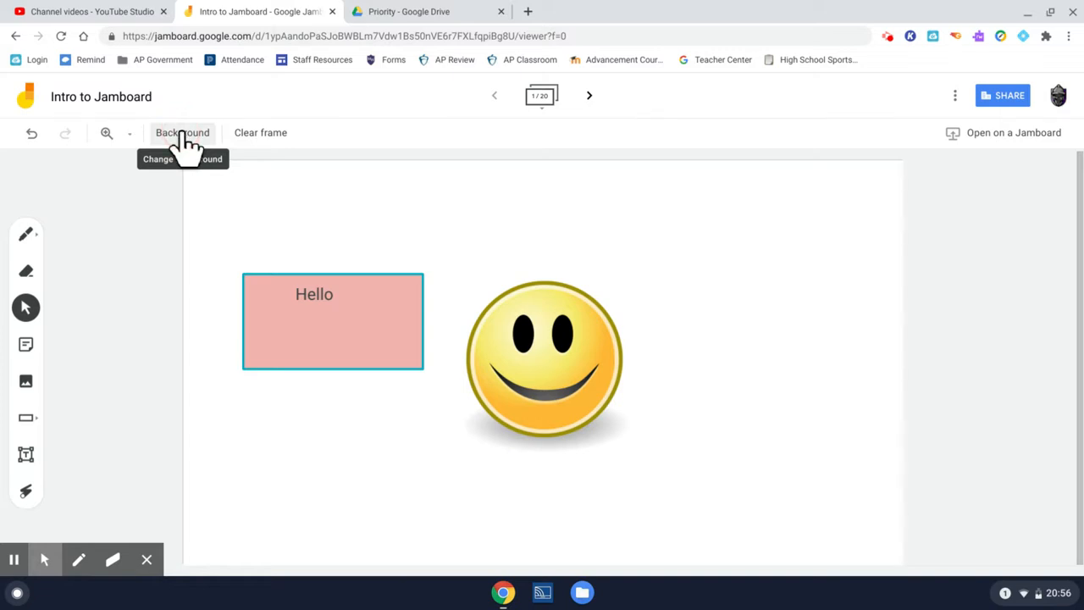
click(539, 100)
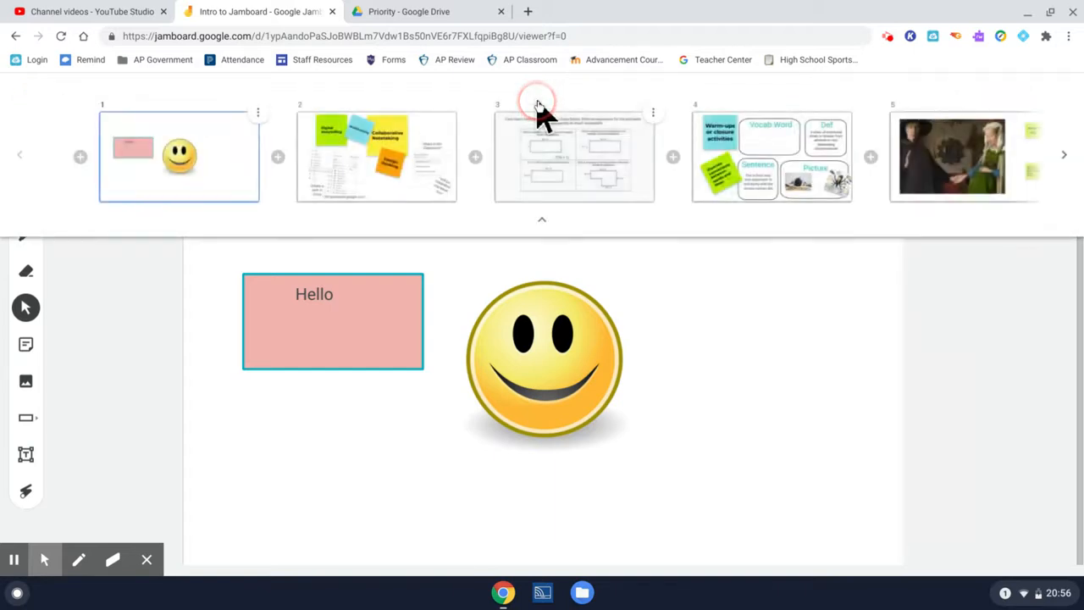
click(1064, 156)
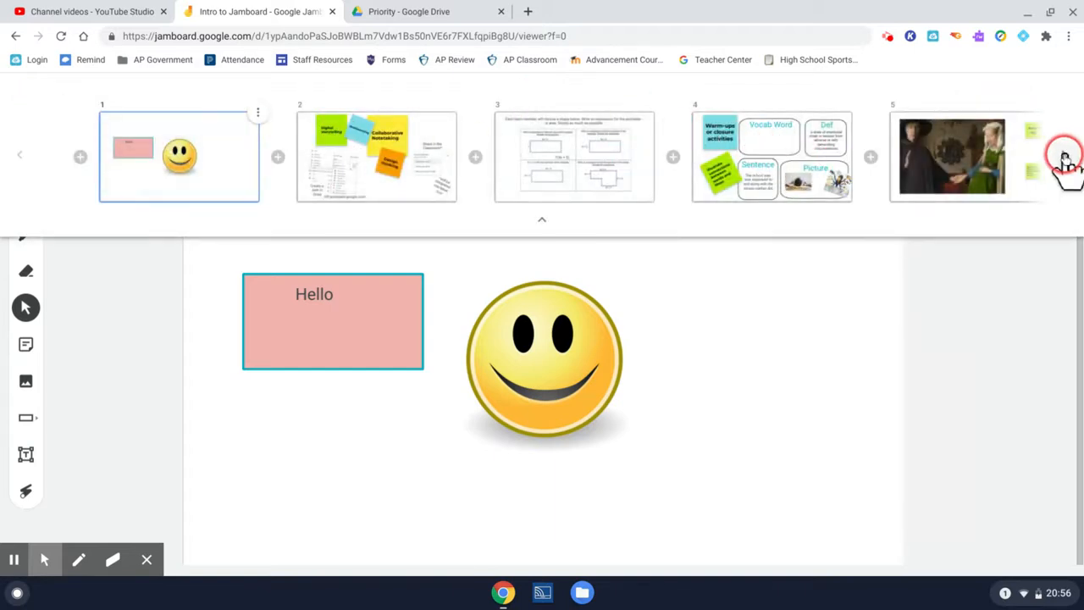
click(1064, 155)
click(1063, 156)
click(1064, 155)
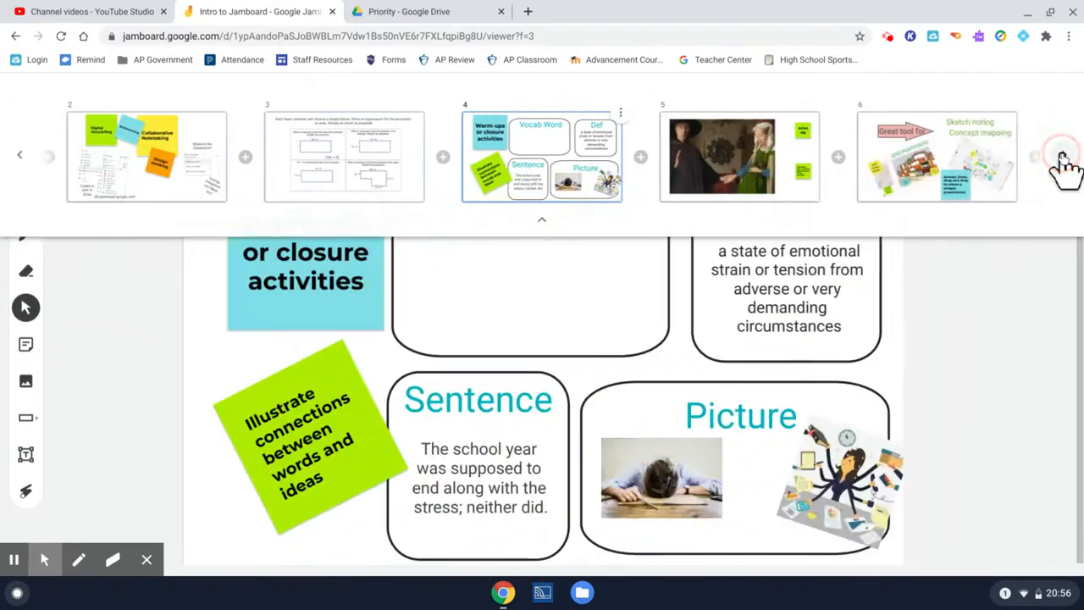
click(1063, 156)
click(1063, 156)
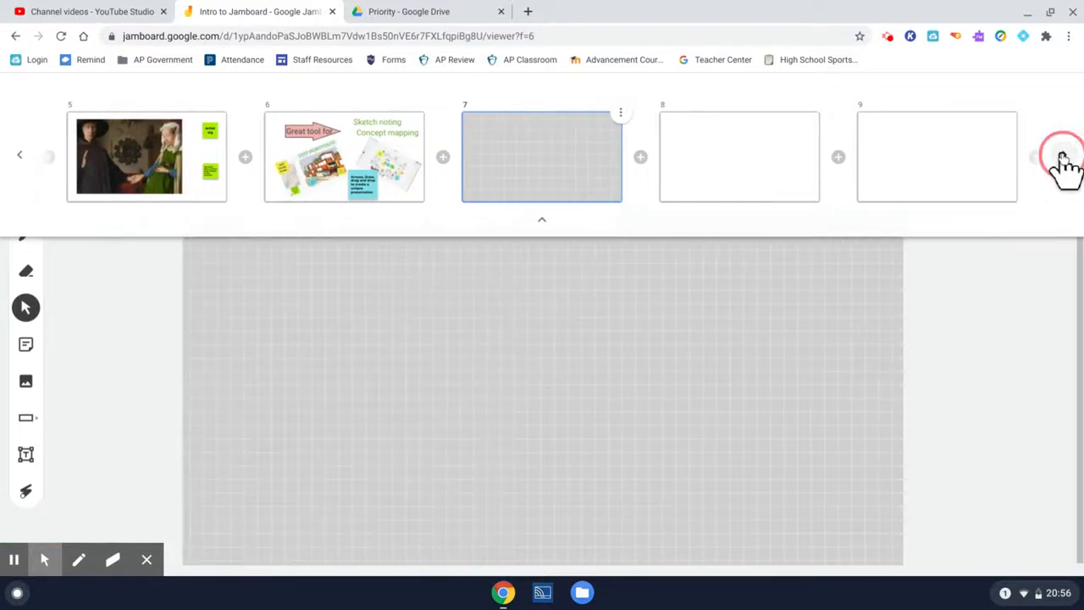
click(1063, 156)
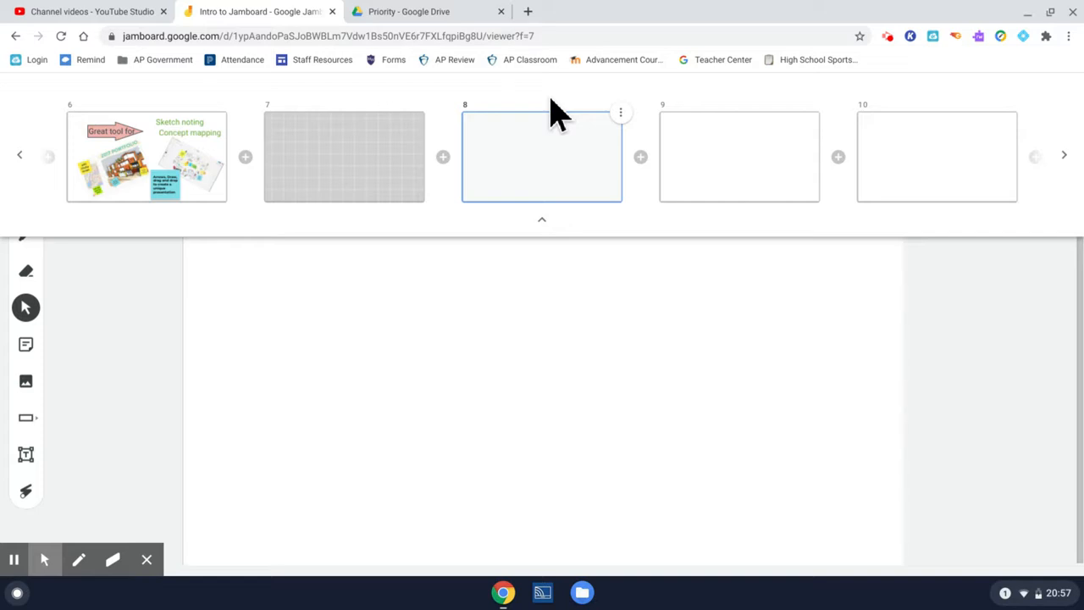
- Delete the blank frame 8 from the frame overview
click(1064, 157)
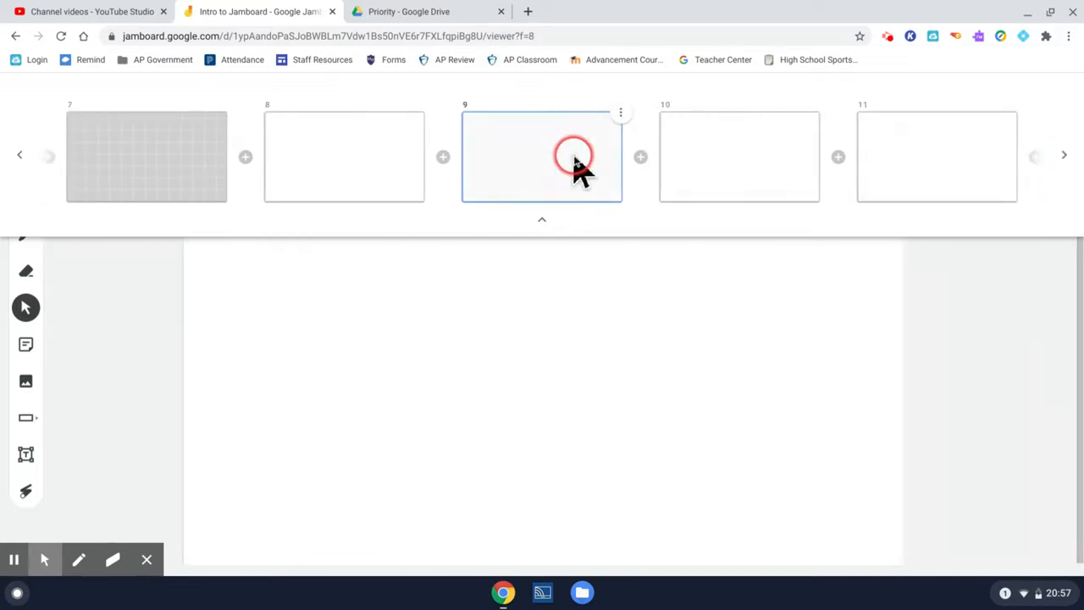
click(424, 112)
click(395, 137)
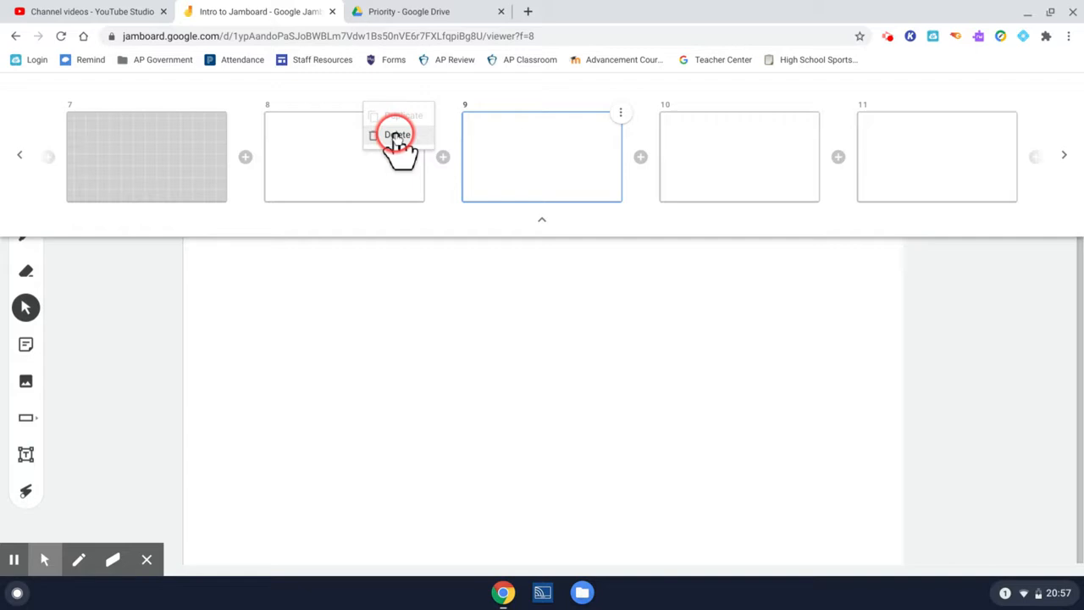
- Go back through the frames toward the start of the jam
click(17, 159)
click(17, 159)
click(17, 159)
click(17, 159)
click(16, 159)
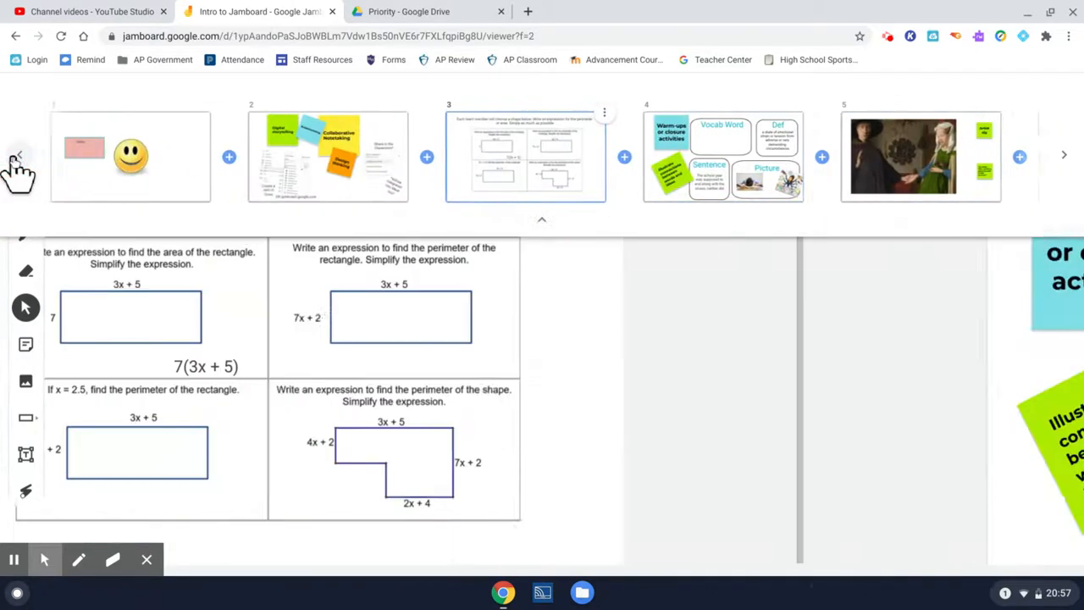
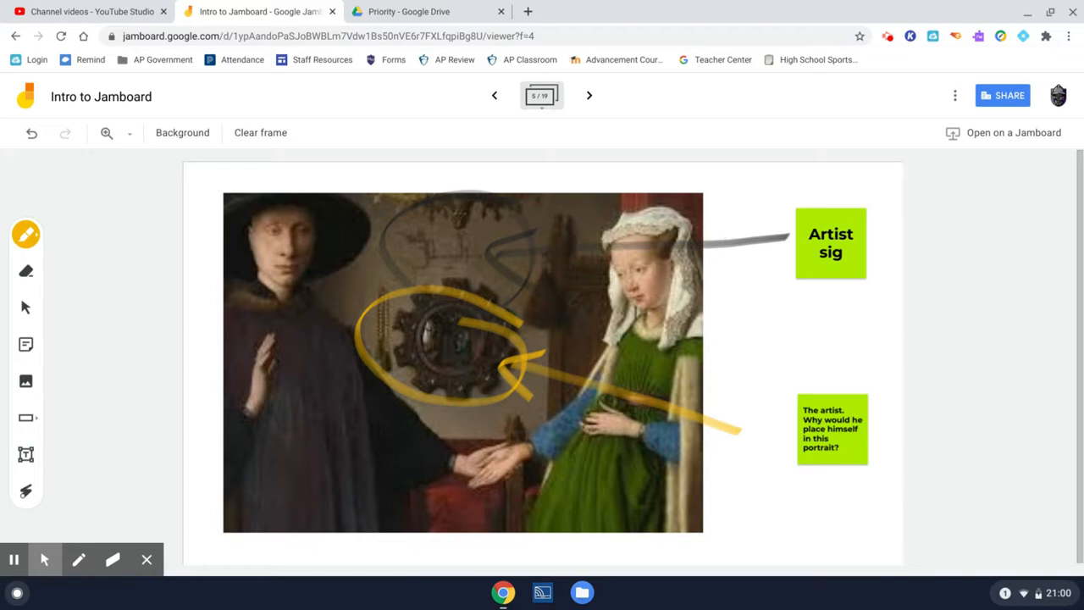
- Circle the artist's signature above the mirror, draw a yellow arrow to it from the "Artist sig" note, and advance to frame 7
mouse_move(784, 227)
mouse_down()
mouse_move(492, 253)
mouse_move(530, 290)
mouse_up()
mouse_move(517, 177)
mouse_down()
mouse_move(518, 326)
mouse_move(471, 199)
mouse_up()
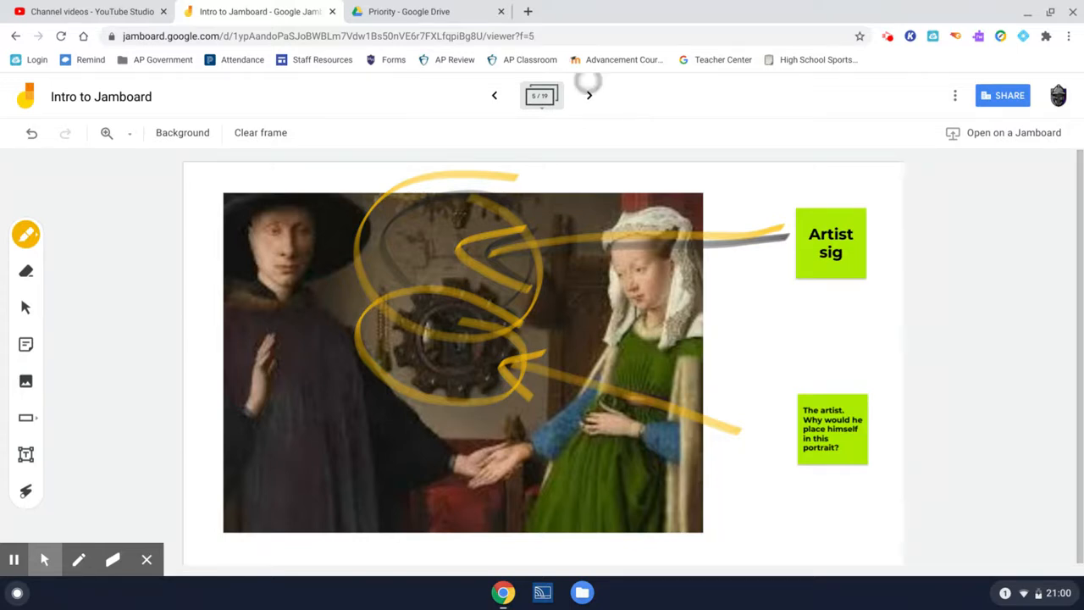
click(589, 95)
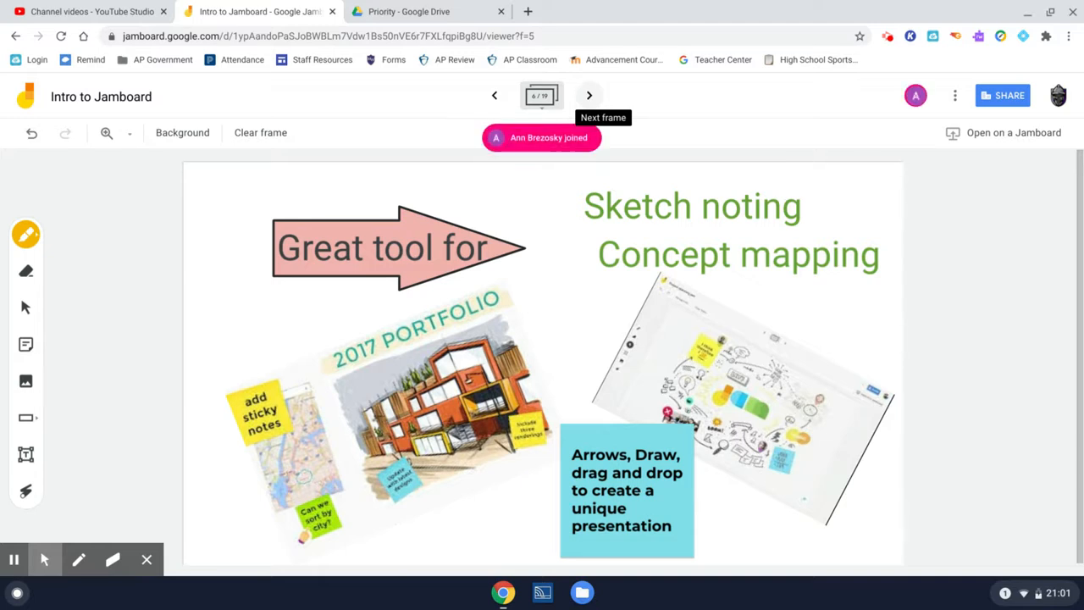
click(589, 95)
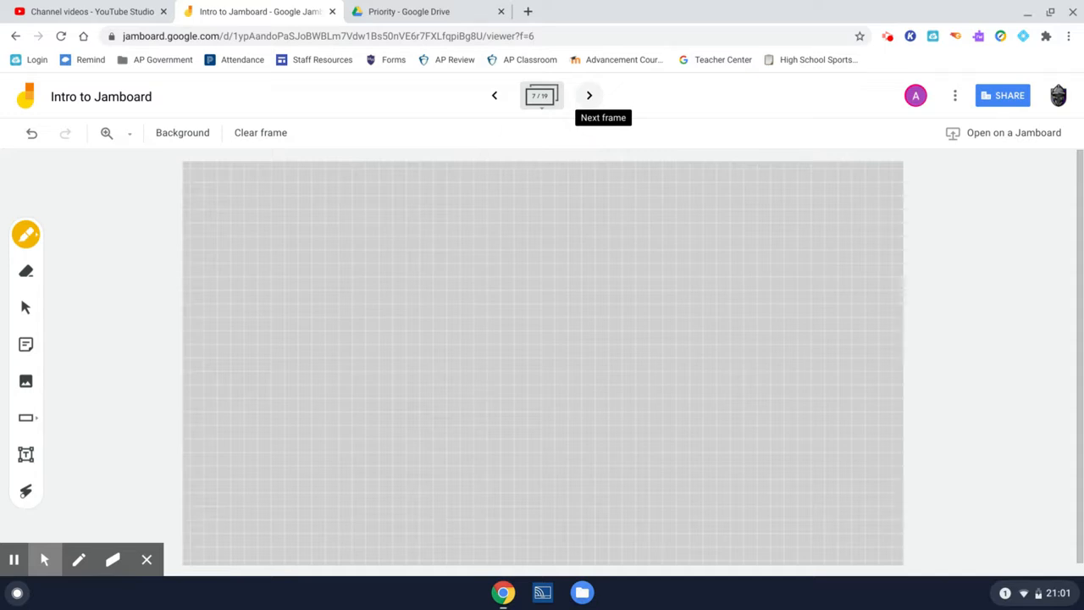
- Change frame 7's background to dots, ruled lines and white graph paper in turn, finishing on the gray graph pattern
click(186, 135)
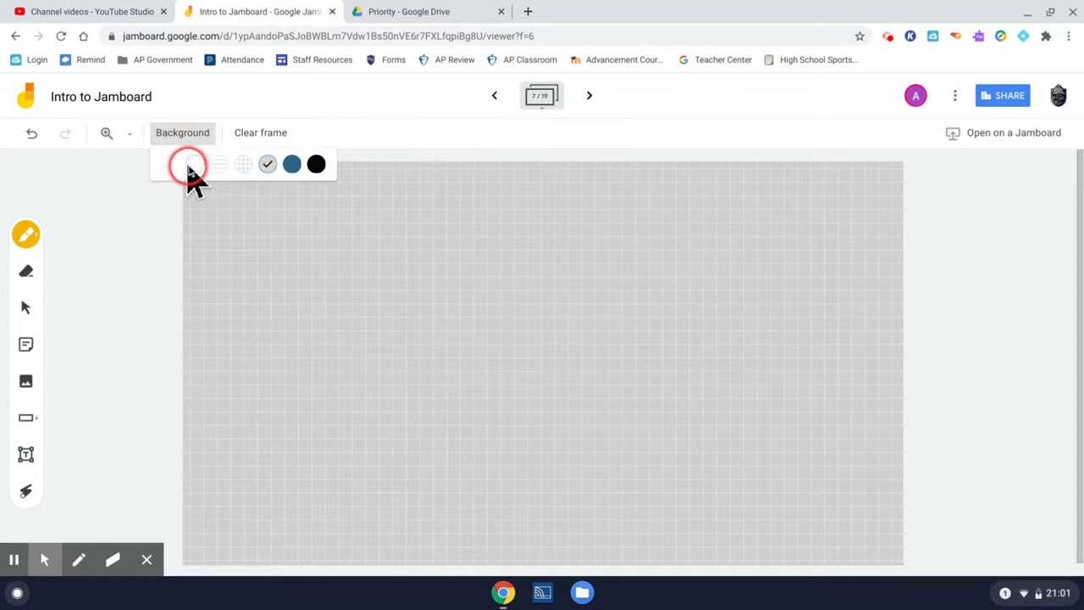
click(191, 164)
click(188, 136)
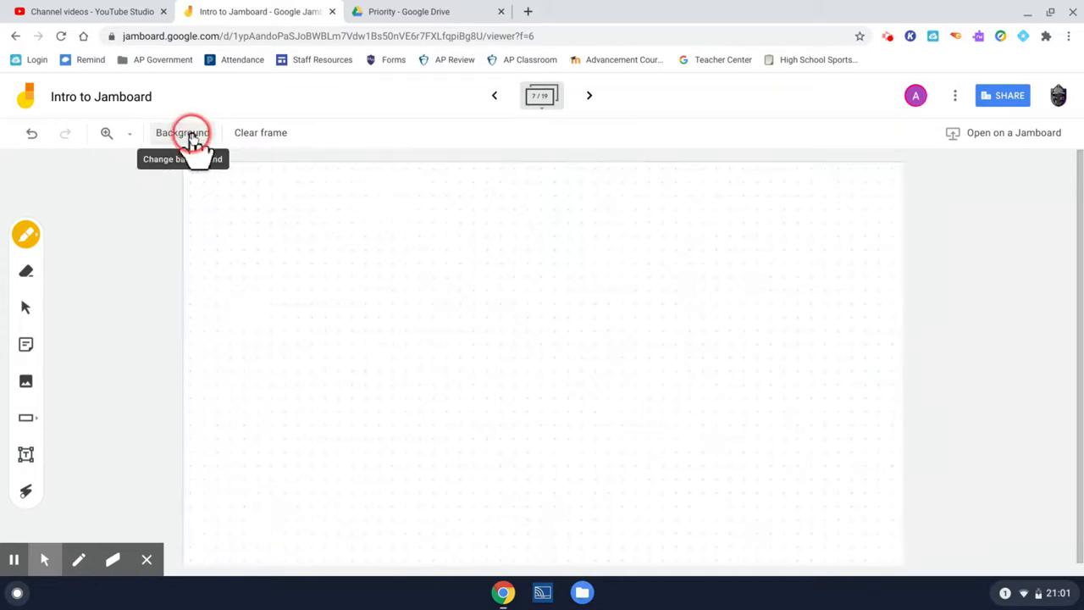
click(220, 164)
click(195, 136)
click(241, 163)
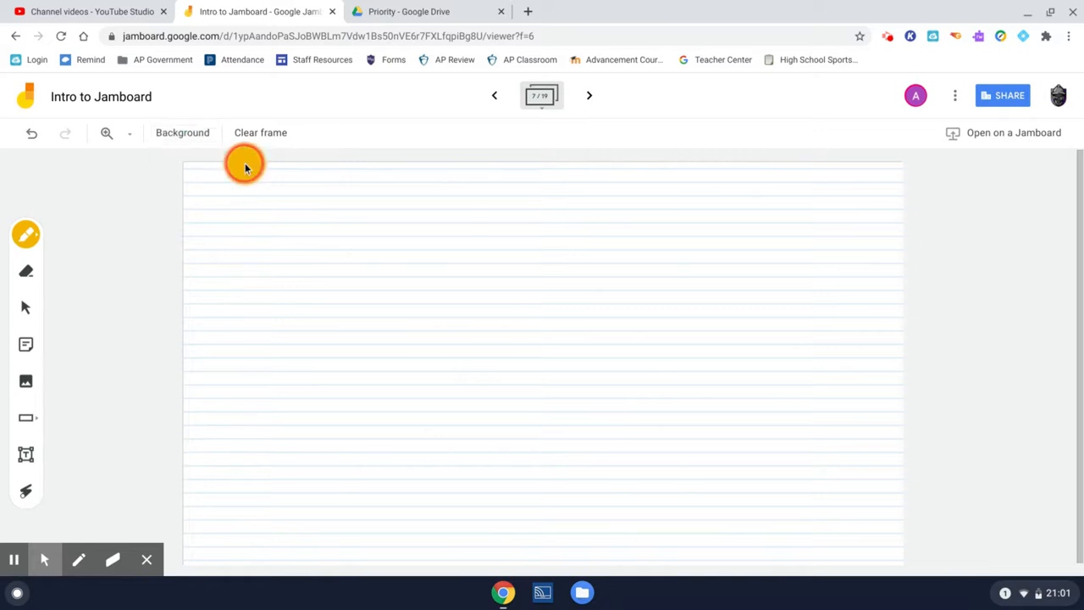
click(201, 142)
click(269, 165)
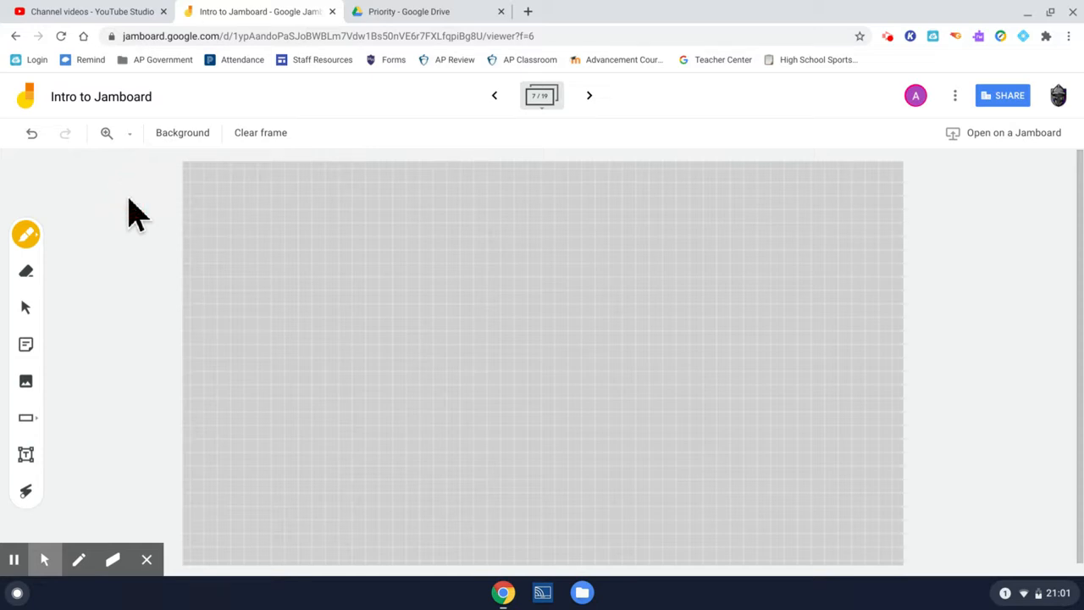
- Sketch vertical and horizontal axes with arrowheads and a rising diagonal arrow between them in yellow on the graph background
mouse_move(272, 211)
mouse_down()
mouse_move(291, 196)
mouse_move(302, 374)
mouse_move(551, 350)
mouse_move(486, 413)
mouse_up()
drag(343, 345, 534, 209)
drag(464, 218, 526, 286)
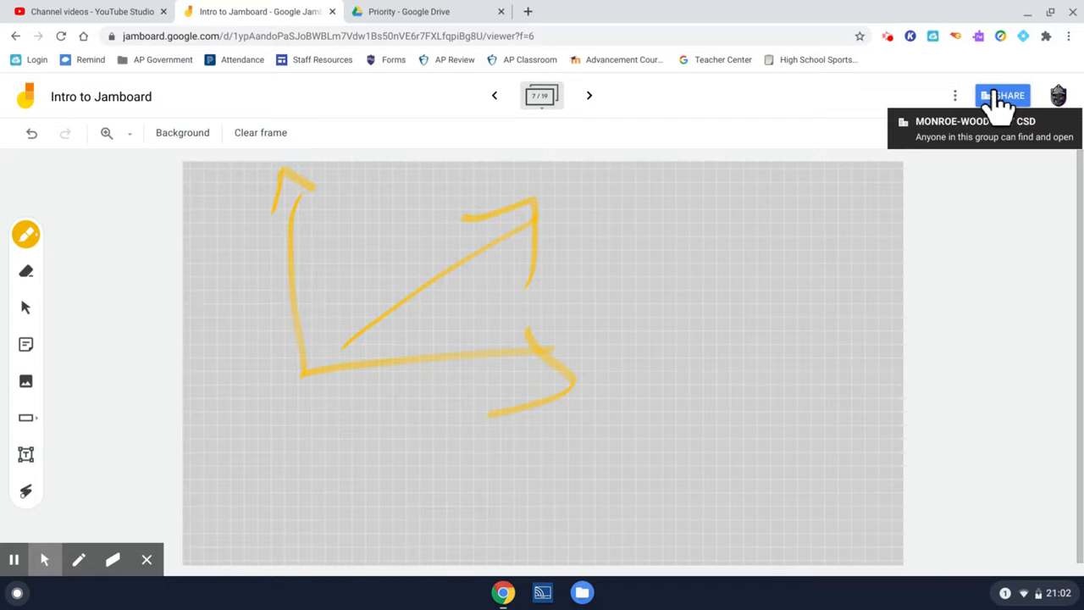
- Return to the Jamboard home page and review the file options for AP Gov Per 3 Jam, leaving them without choosing one
click(27, 97)
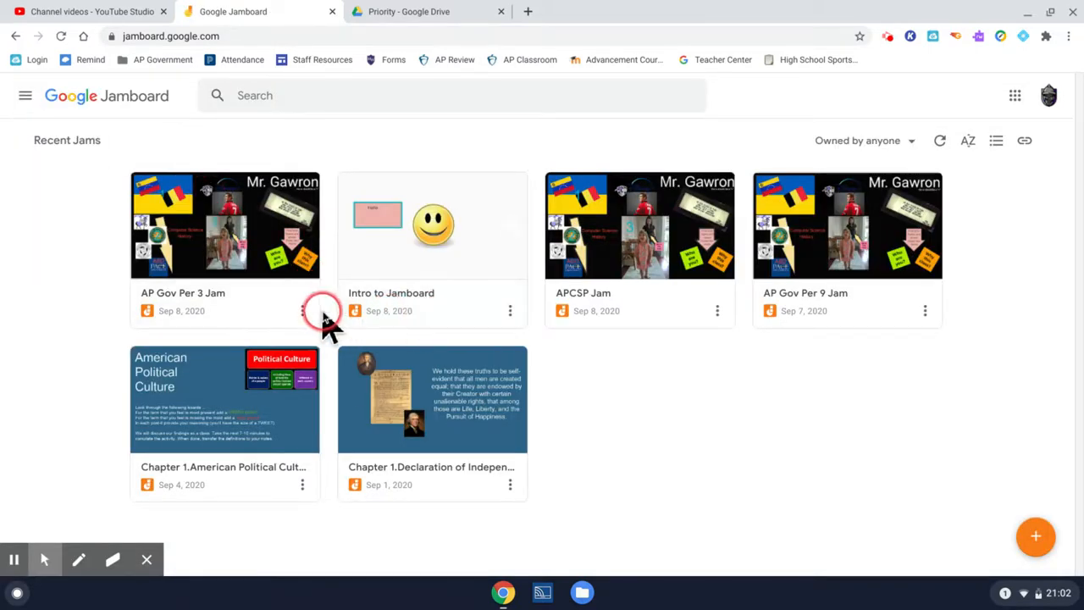
click(303, 311)
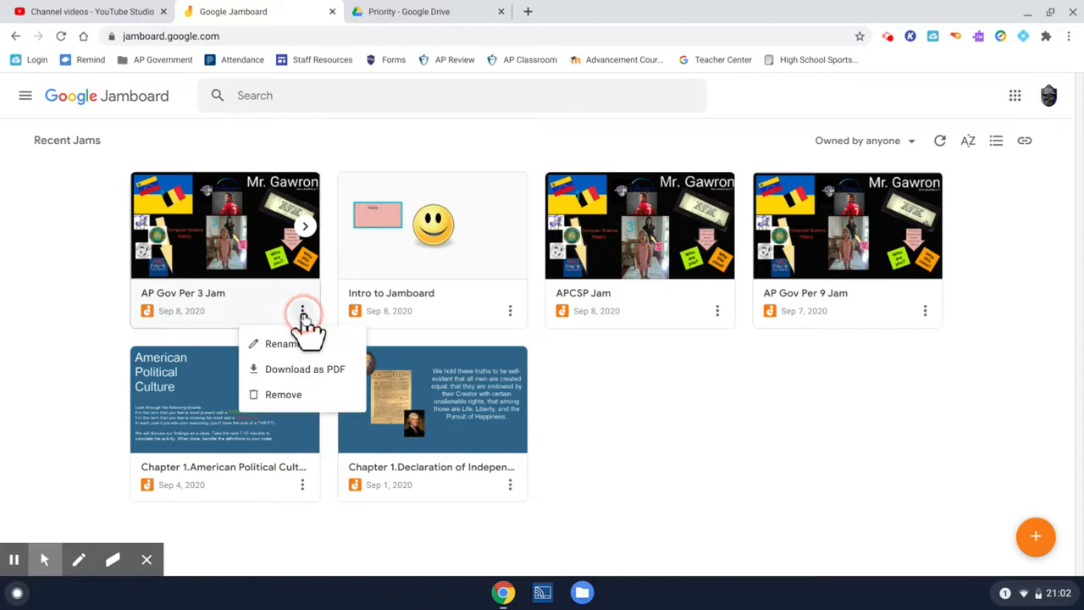
click(288, 345)
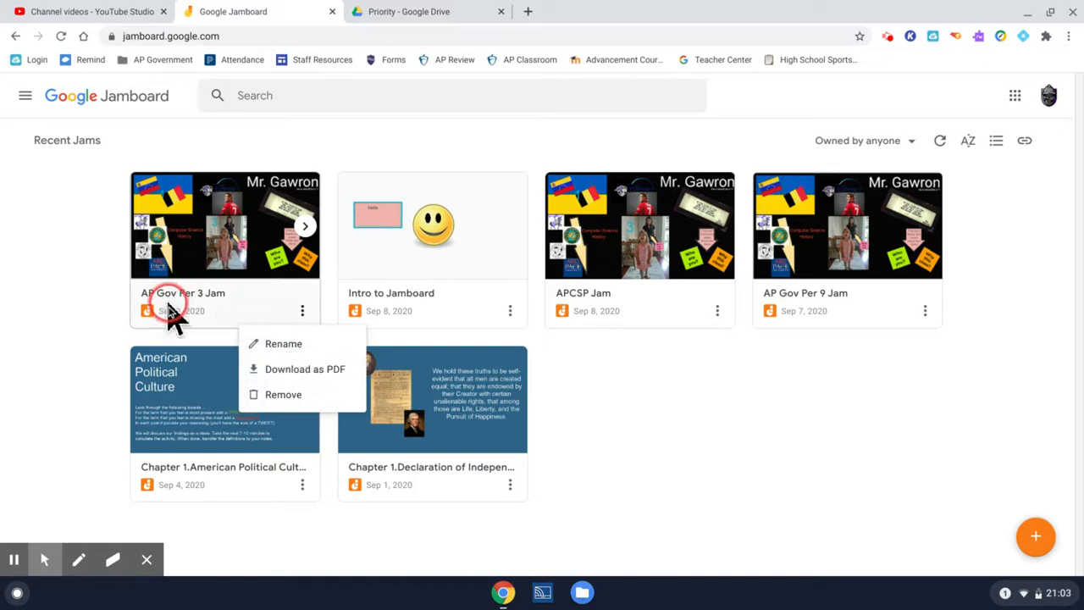
click(122, 302)
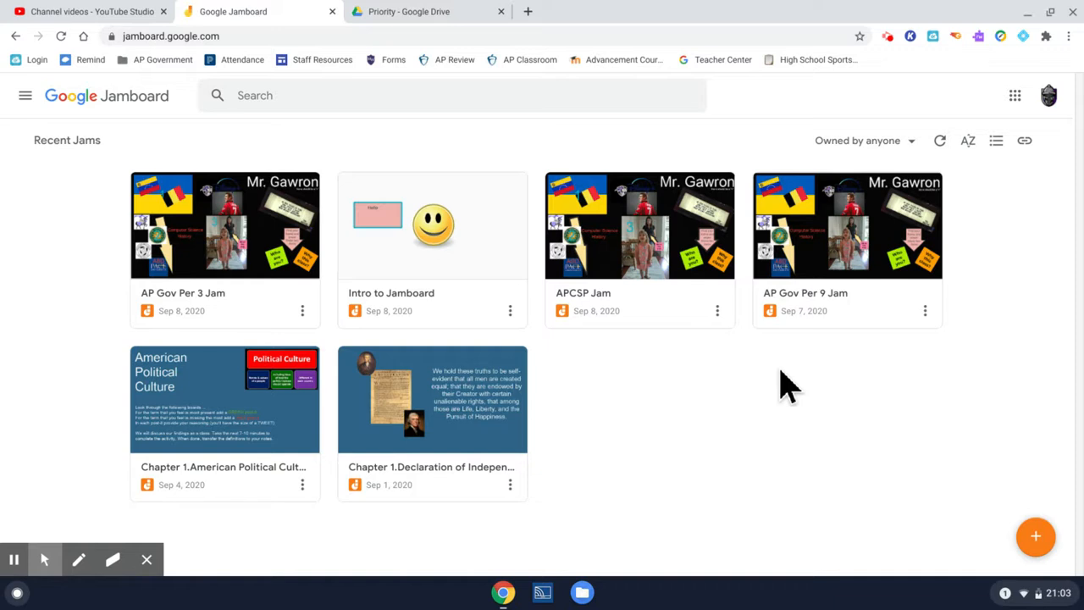
- Open the "Chapter 1.Declaration of Independence" jam and advance to frame 2
click(449, 436)
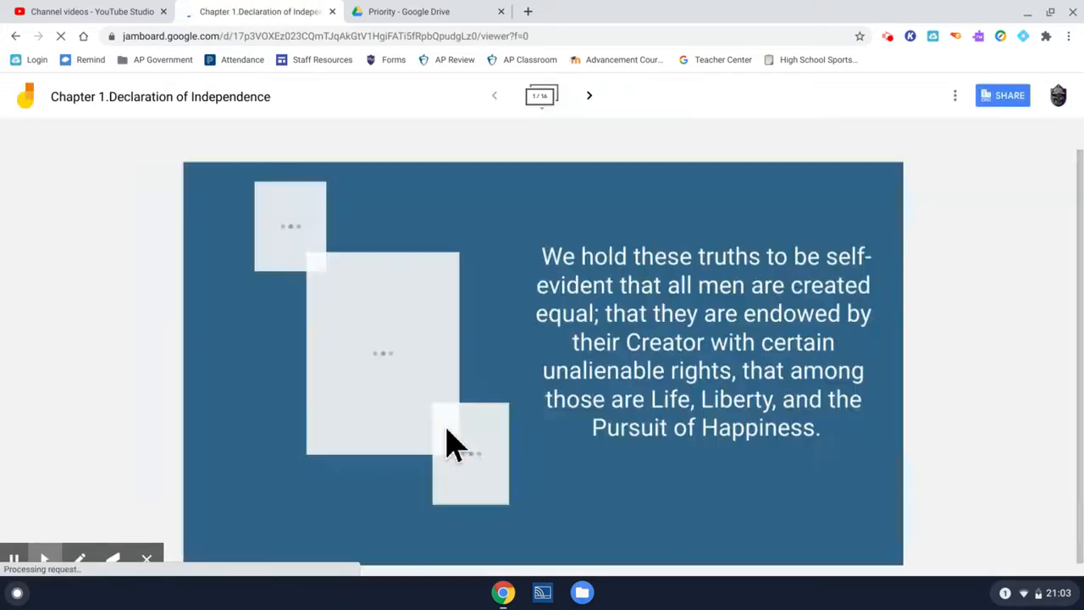
drag(584, 207, 589, 97)
click(589, 97)
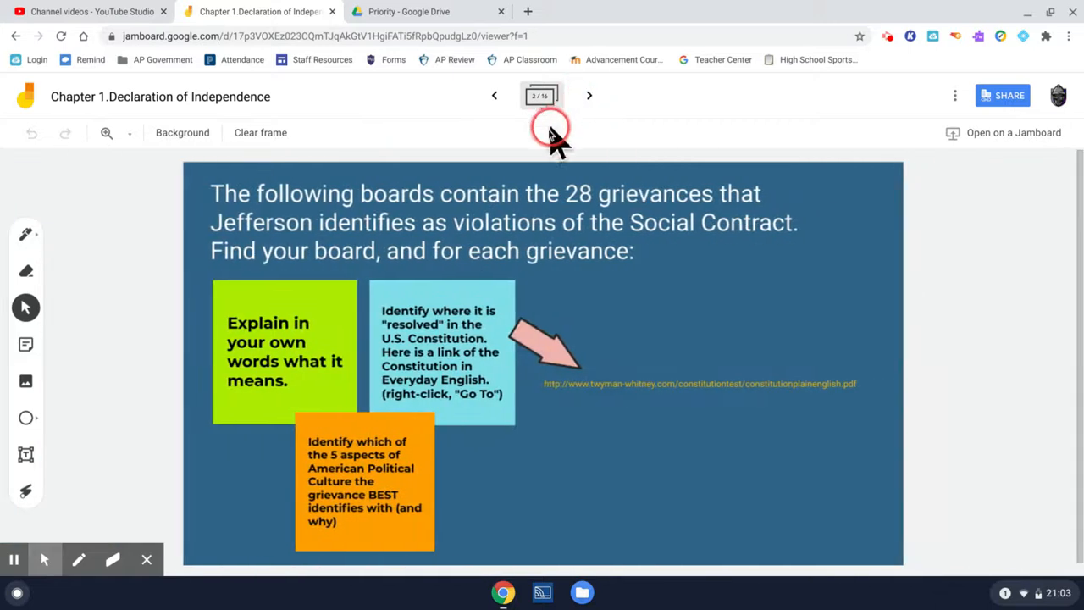